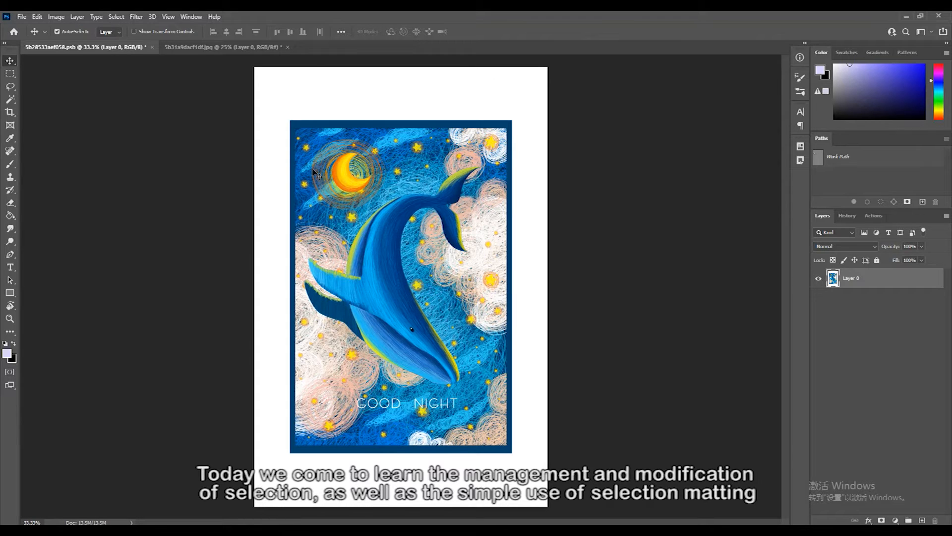
# - Draw a rectangular marquee selection over the upper part of the artwork and move it onto the blue frame's upper-left corner
pyautogui.press('m')
pyautogui.moveTo(282, 114); pyautogui.dragTo(516, 344)
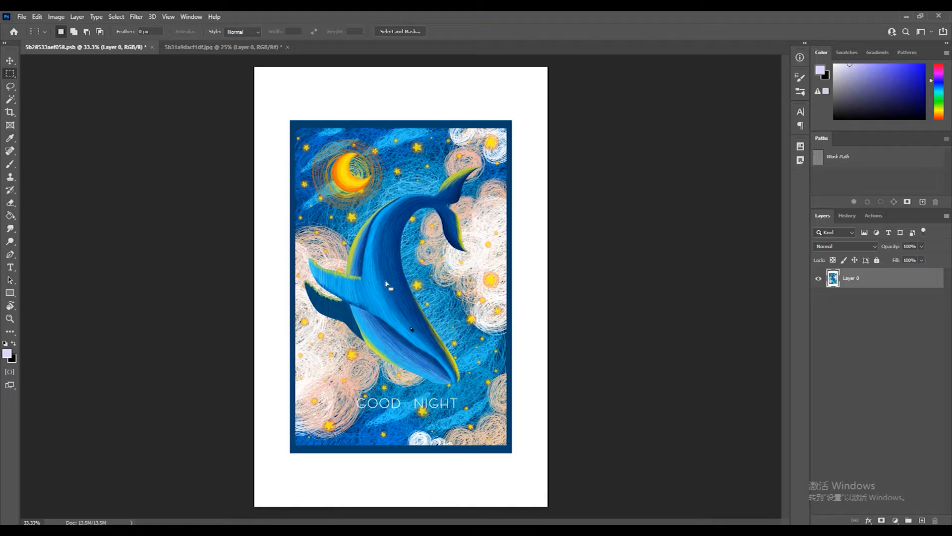
pyautogui.moveTo(279, 107); pyautogui.dragTo(486, 313)
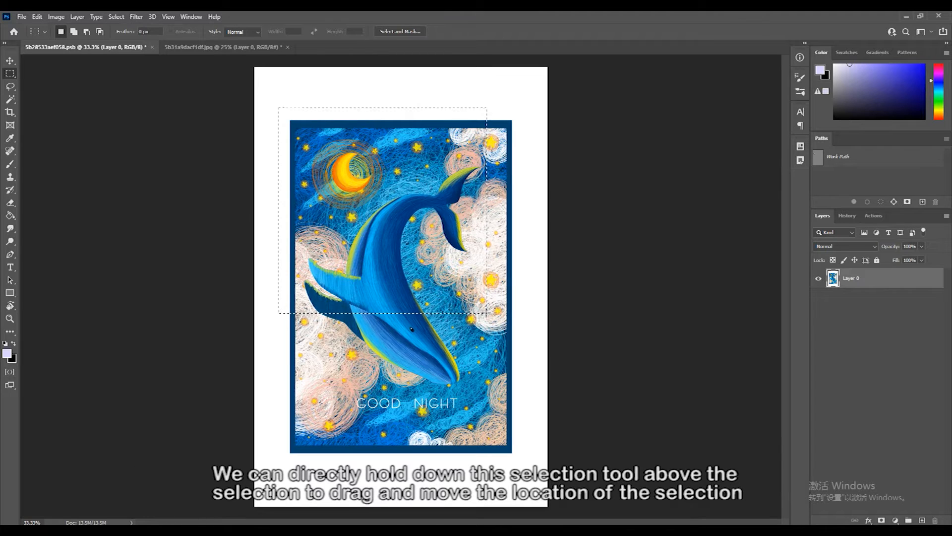
pyautogui.moveTo(428, 272)
pyautogui.mouseDown()
pyautogui.moveTo(448, 251)
pyautogui.moveTo(498, 278)
pyautogui.moveTo(419, 313)
pyautogui.moveTo(429, 286)
pyautogui.mouseUp()
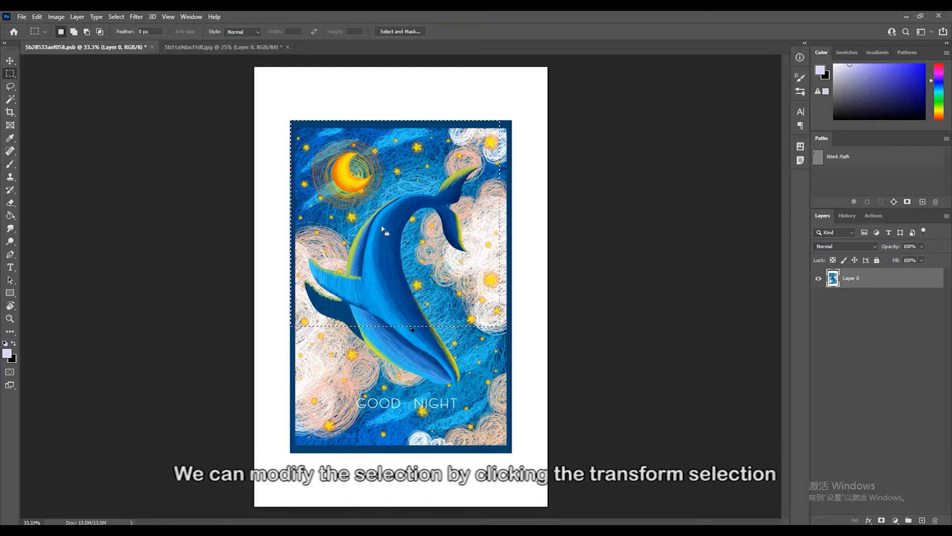
# - Use Transform Selection to stretch the selection's right and lower edges so that it covers the whole blue-framed picture
pyautogui.click(116, 16)
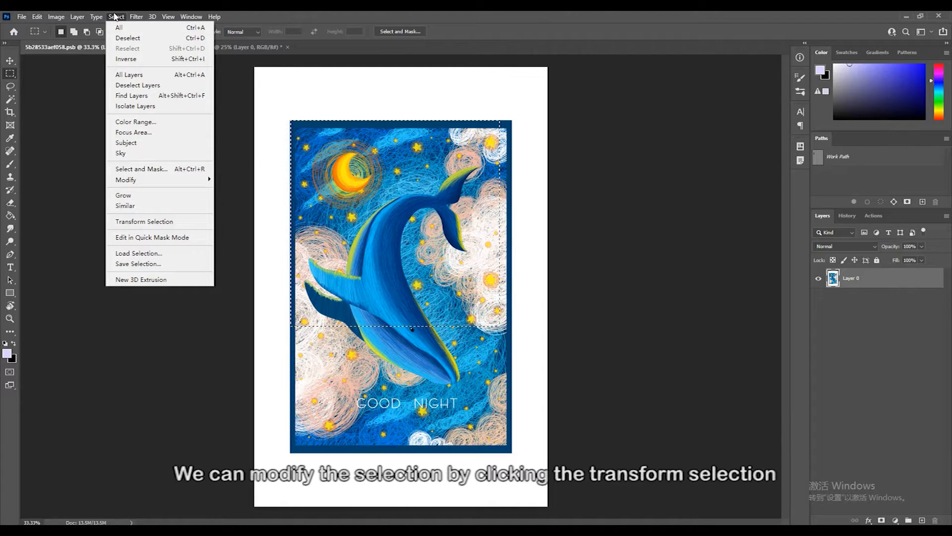
pyautogui.click(157, 222)
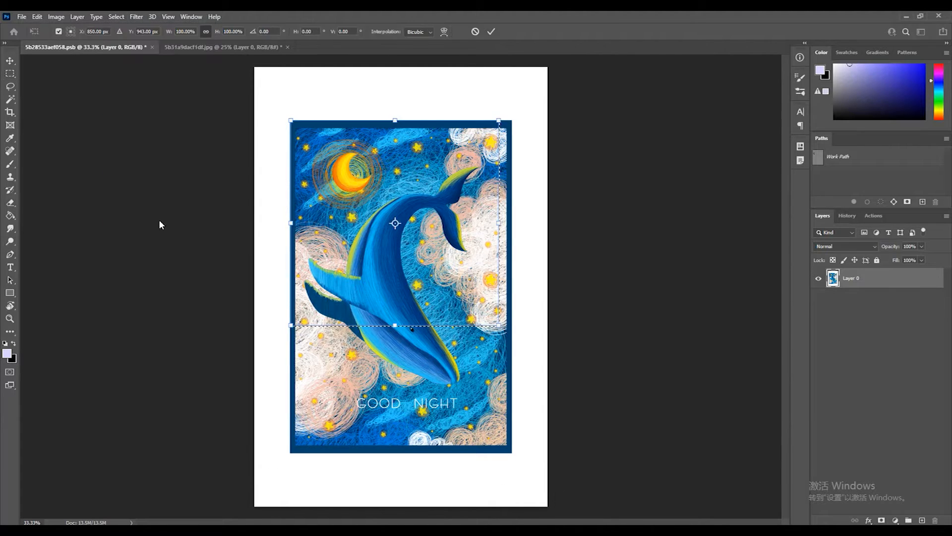
pyautogui.moveTo(499, 122); pyautogui.dragTo(513, 122)
pyautogui.moveTo(500, 325)
pyautogui.mouseDown()
pyautogui.moveTo(569, 395)
pyautogui.moveTo(536, 393)
pyautogui.moveTo(482, 319)
pyautogui.moveTo(481, 327)
pyautogui.moveTo(565, 377)
pyautogui.moveTo(512, 326)
pyautogui.mouseUp()
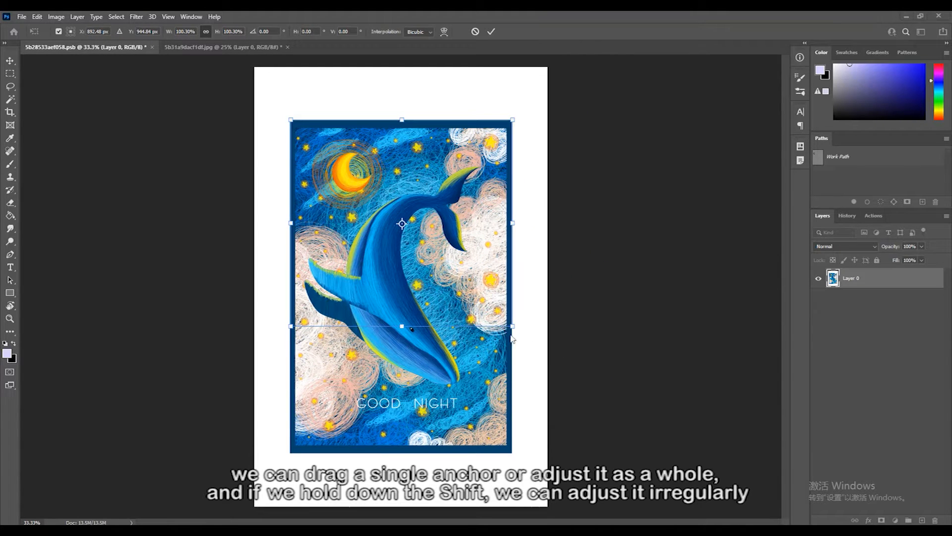
pyautogui.moveTo(401, 326); pyautogui.dragTo(401, 452)
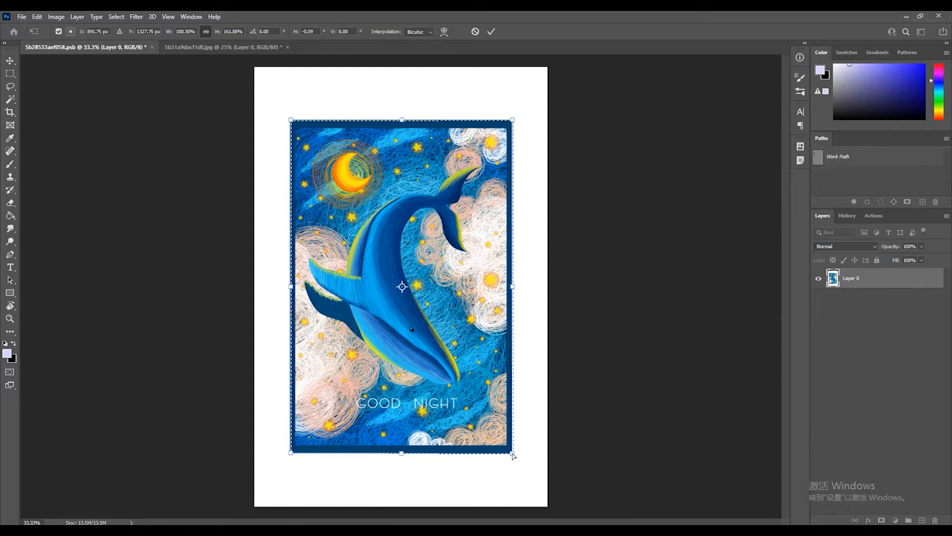
pyautogui.press('Return')
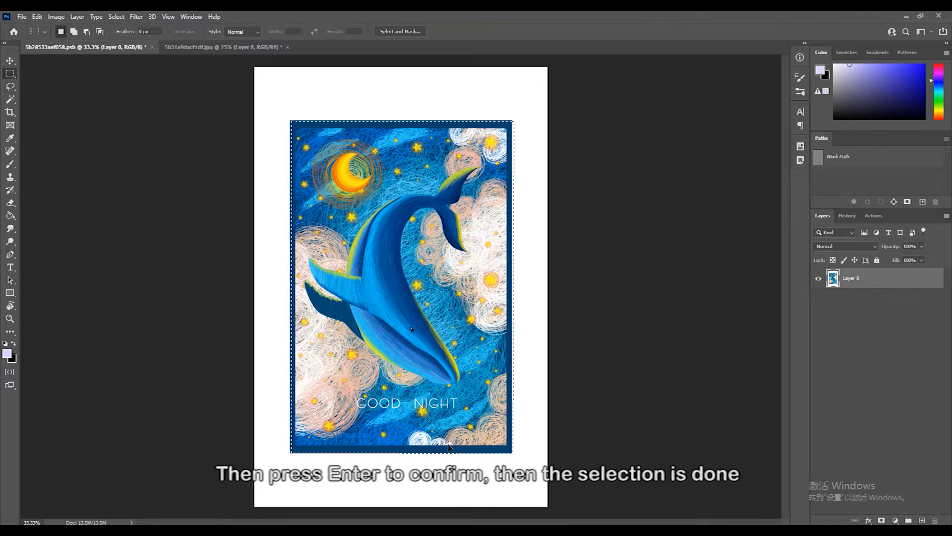
# - Copy the selected picture to a new layer and hide Layer 0 to check the copied content
pyautogui.hotkey('ctrl', 'j')
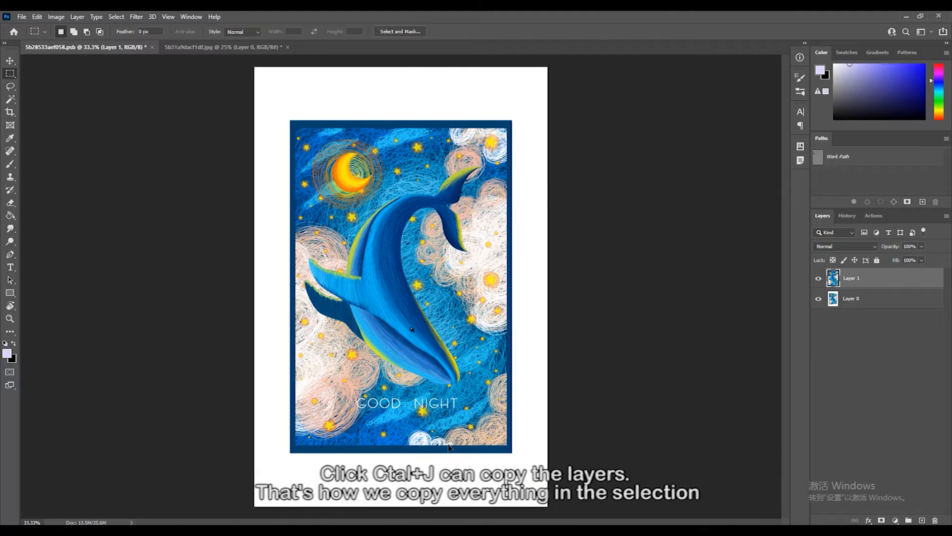
pyautogui.click(820, 299)
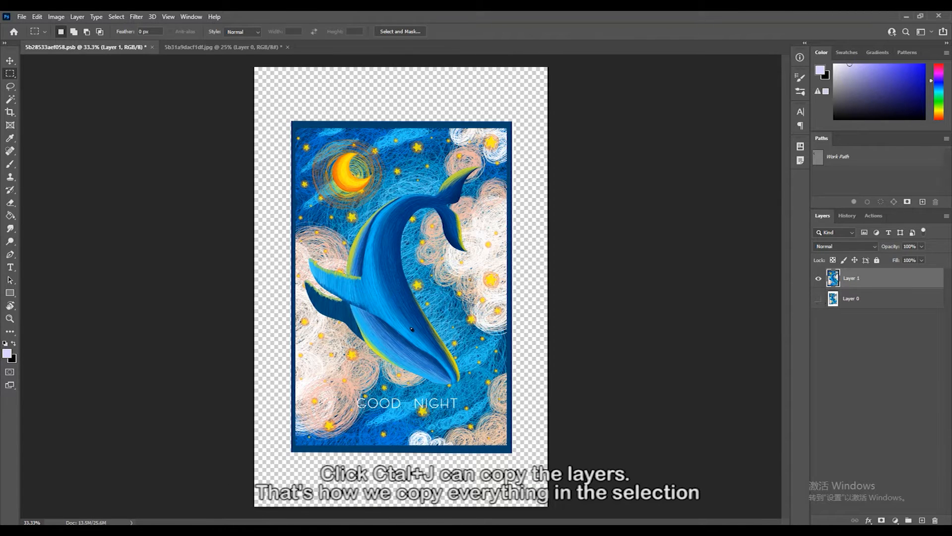
pyautogui.press('v')
pyautogui.moveTo(389, 379)
pyautogui.mouseDown()
pyautogui.moveTo(429, 332)
pyautogui.moveTo(382, 366)
pyautogui.mouseUp()
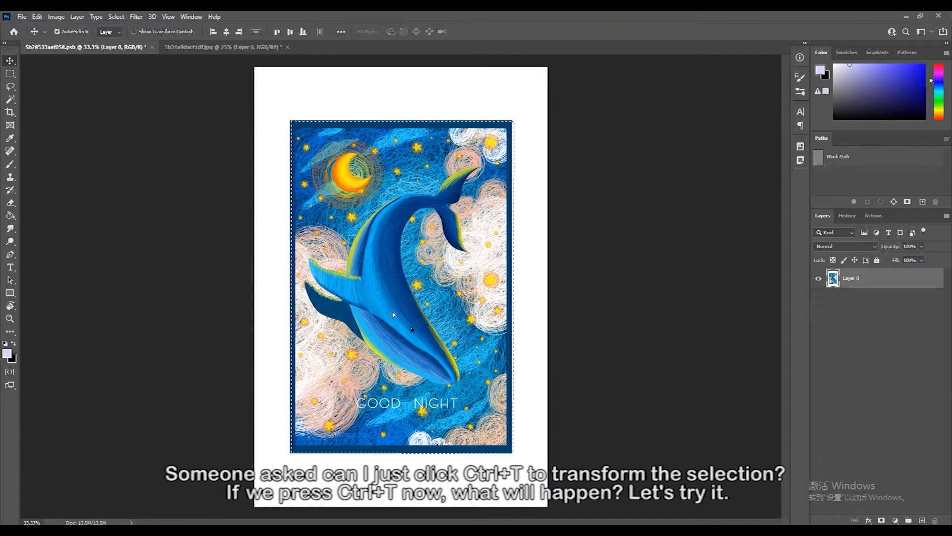
# - Try to shrink the selected picture to 91.76% with Free Transform and recentre it inside its original area
pyautogui.press('ctrl')
pyautogui.press('ctrl')
pyautogui.hotkey('ctrl', 't')
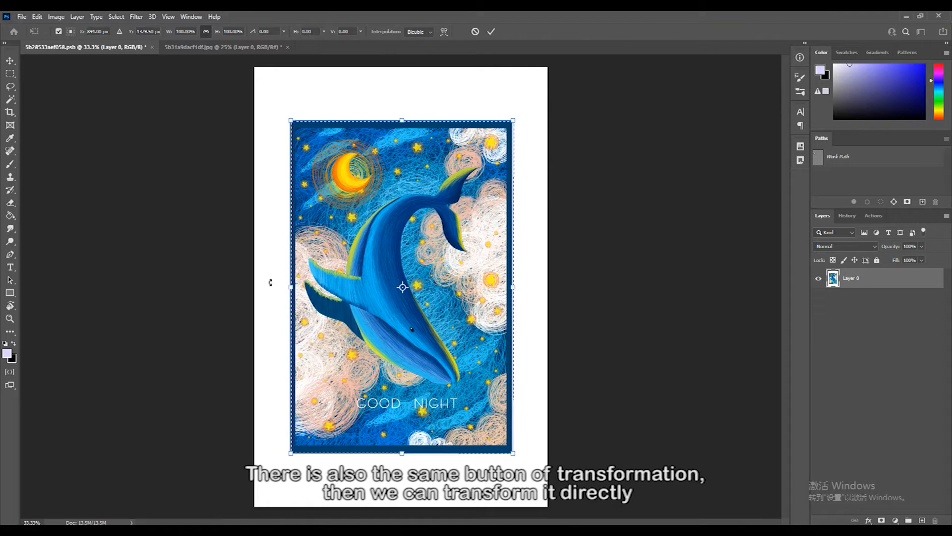
pyautogui.moveTo(288, 289); pyautogui.dragTo(310, 292)
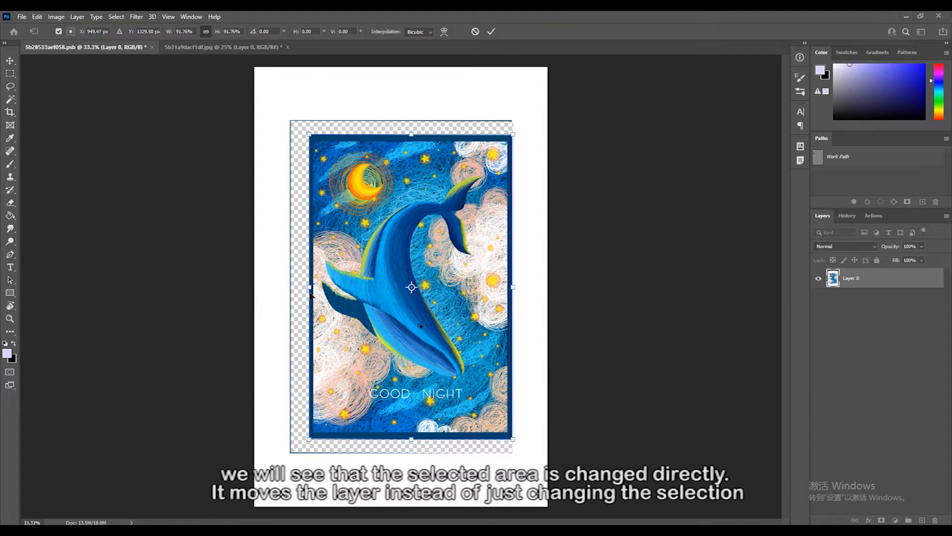
pyautogui.moveTo(421, 308); pyautogui.dragTo(409, 308)
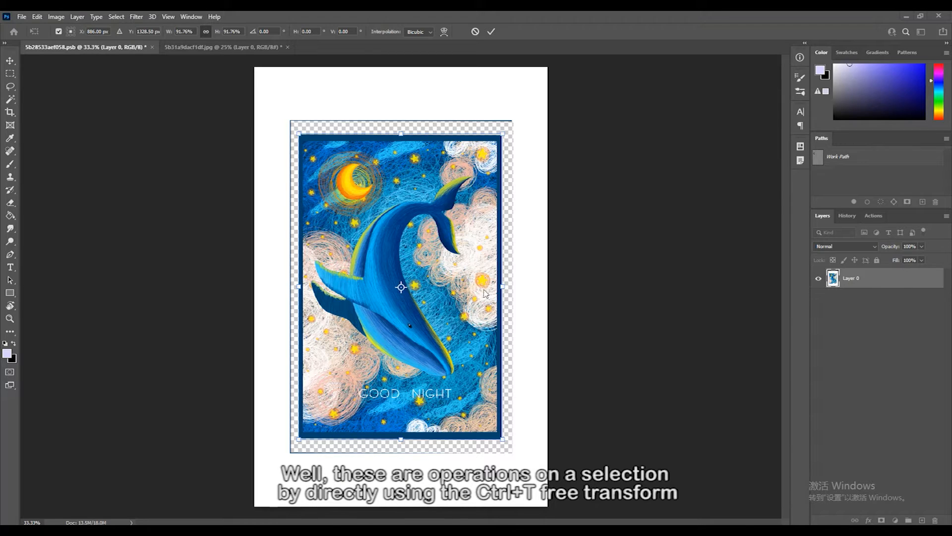
pyautogui.press('Escape')
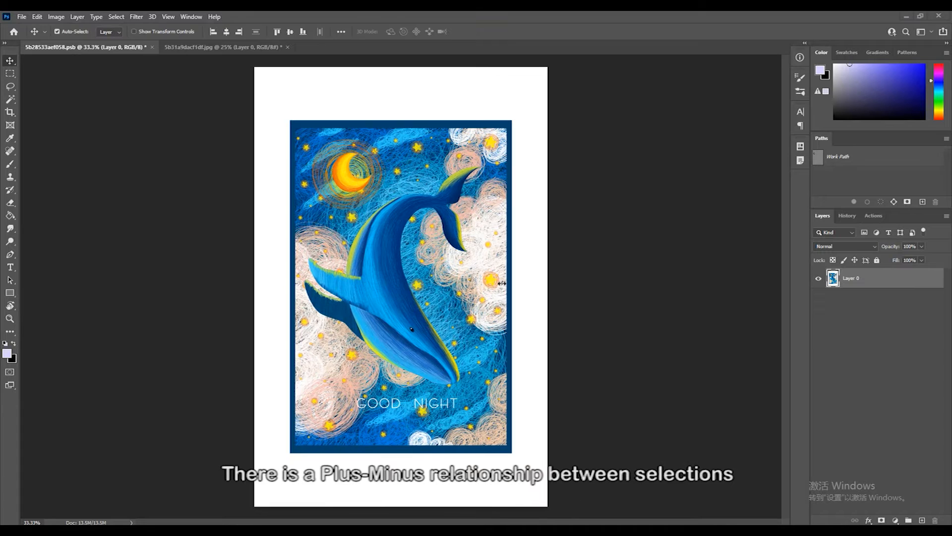
# - Draw rectangular selections around the moon, over the whale's head and around the moon again, each replacing the previous one
pyautogui.click(10, 73)
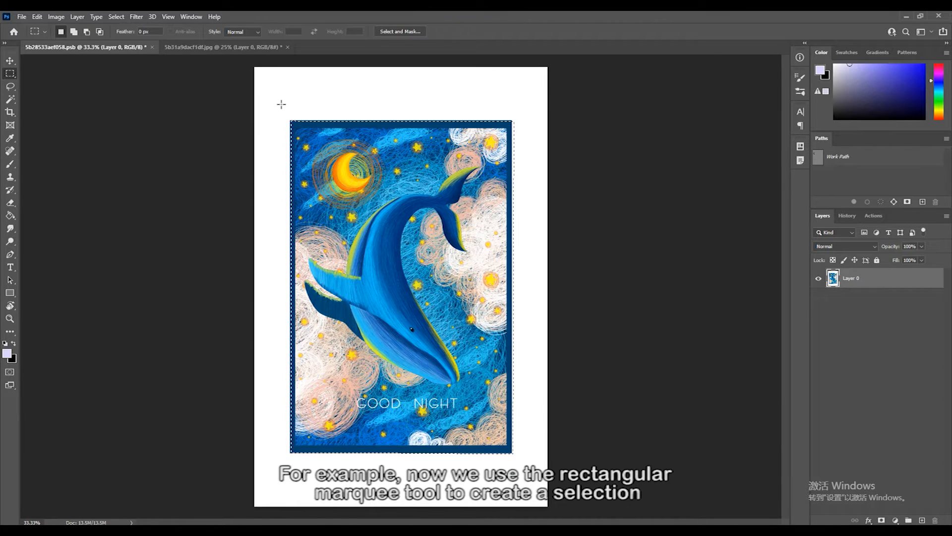
pyautogui.moveTo(280, 104); pyautogui.dragTo(410, 238)
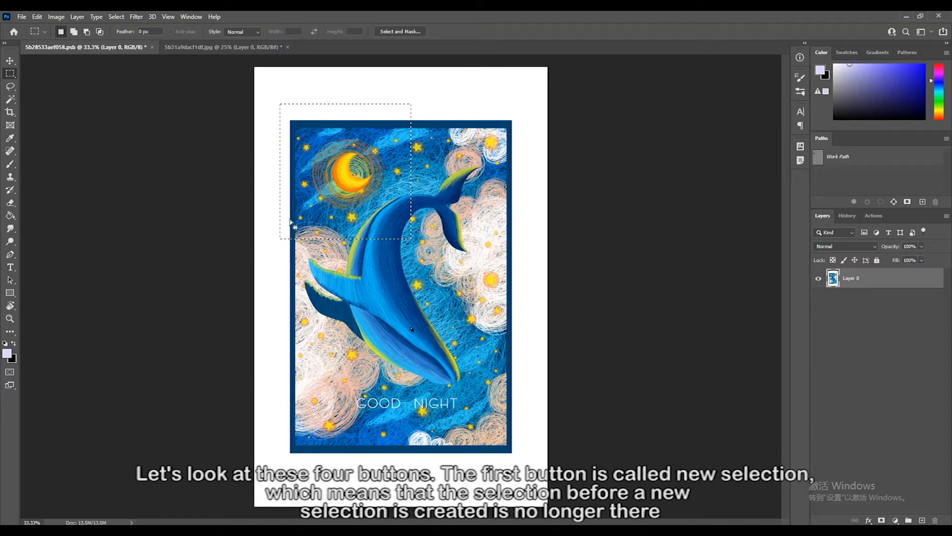
pyautogui.moveTo(383, 267); pyautogui.dragTo(518, 380)
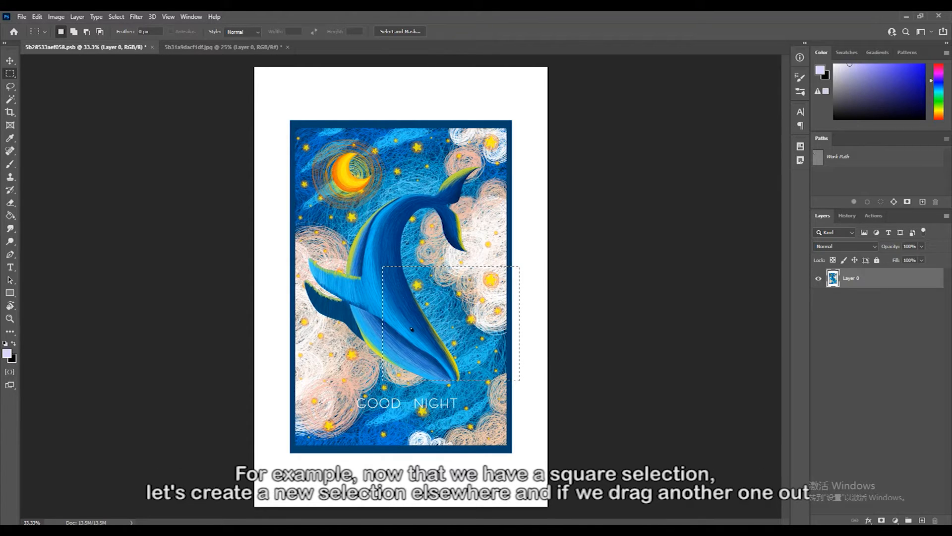
pyautogui.moveTo(285, 110); pyautogui.dragTo(423, 233)
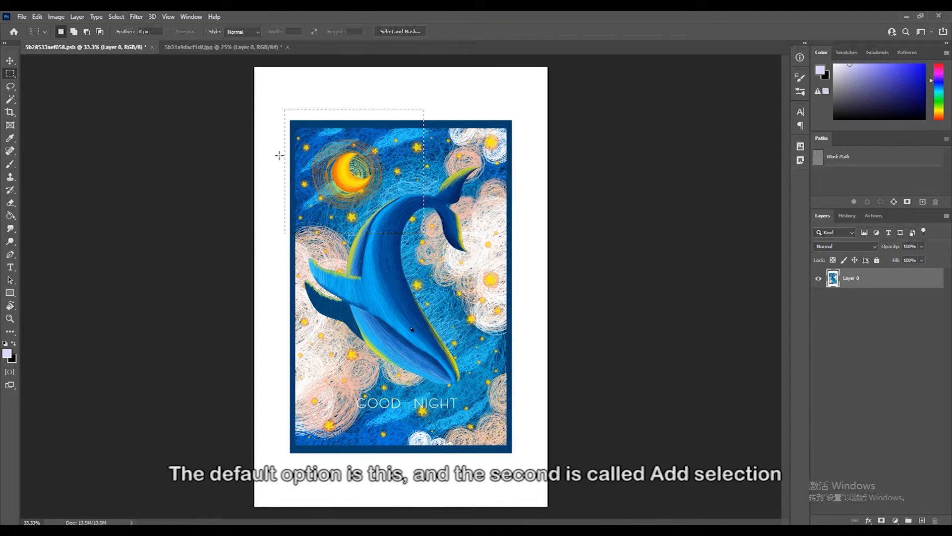
# - Add two rectangles to the selection, one over the whale's head and one across its middle that joins both areas
pyautogui.click(73, 32)
pyautogui.moveTo(534, 370); pyautogui.dragTo(412, 272)
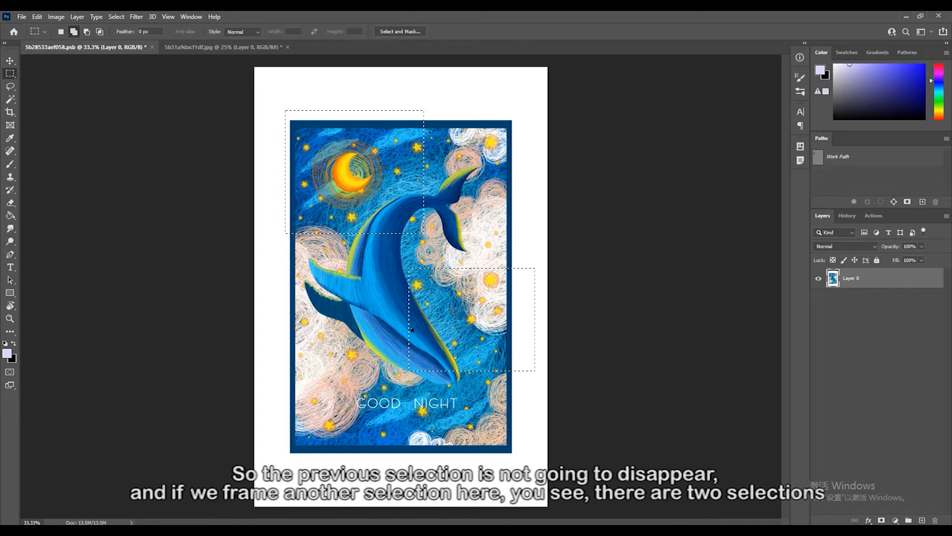
pyautogui.moveTo(361, 197); pyautogui.dragTo(471, 300)
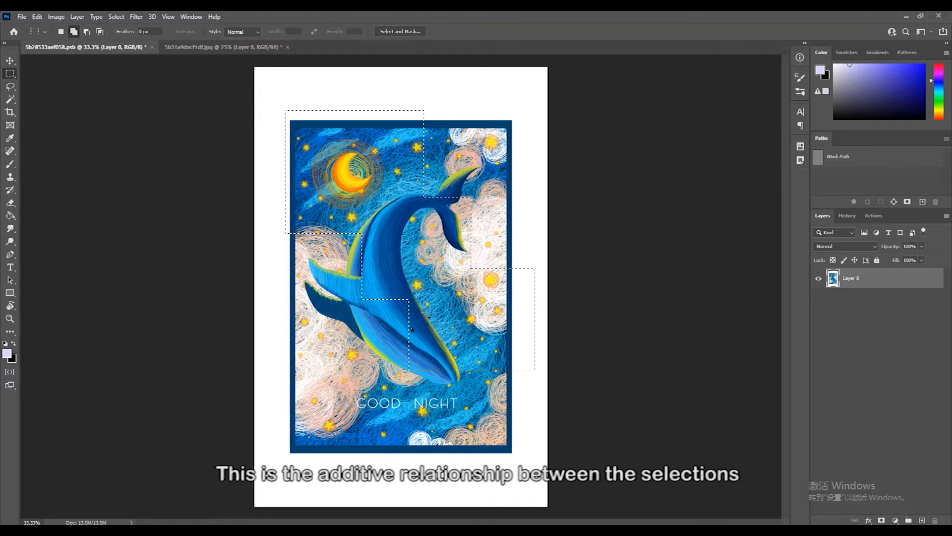
# - Subtract the strip above the moon and the part beyond the frame's right edge from the selection
pyautogui.click(86, 33)
pyautogui.moveTo(259, 81); pyautogui.dragTo(470, 144)
pyautogui.moveTo(547, 395); pyautogui.dragTo(515, 256)
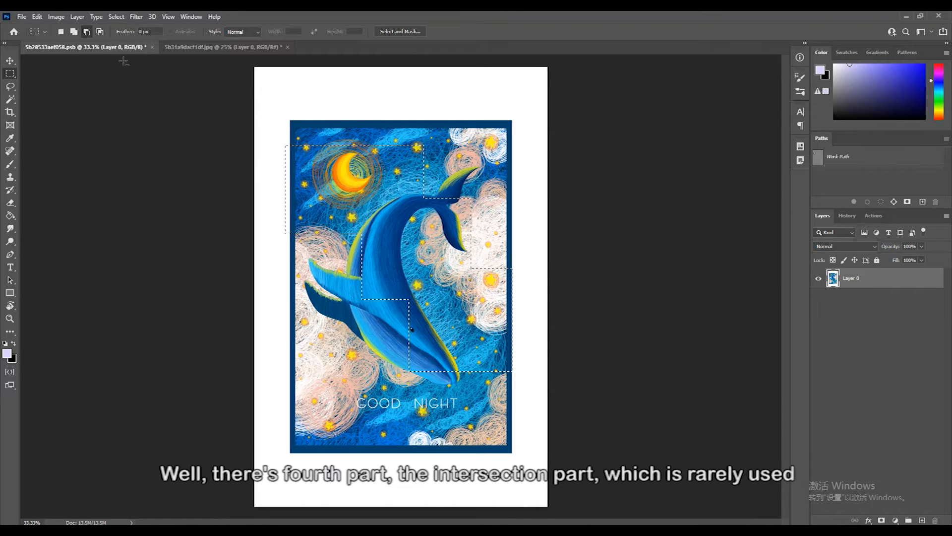
# - Intersect the selection with a rectangle across the moon and whale's tail, and again with one starting at the moon
pyautogui.click(99, 32)
pyautogui.moveTo(312, 119); pyautogui.dragTo(486, 213)
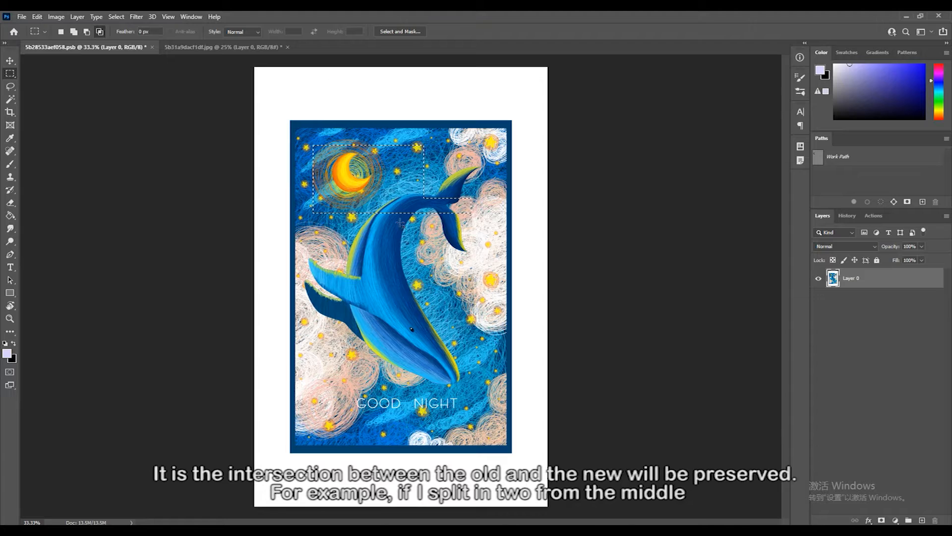
pyautogui.moveTo(492, 262); pyautogui.dragTo(335, 130)
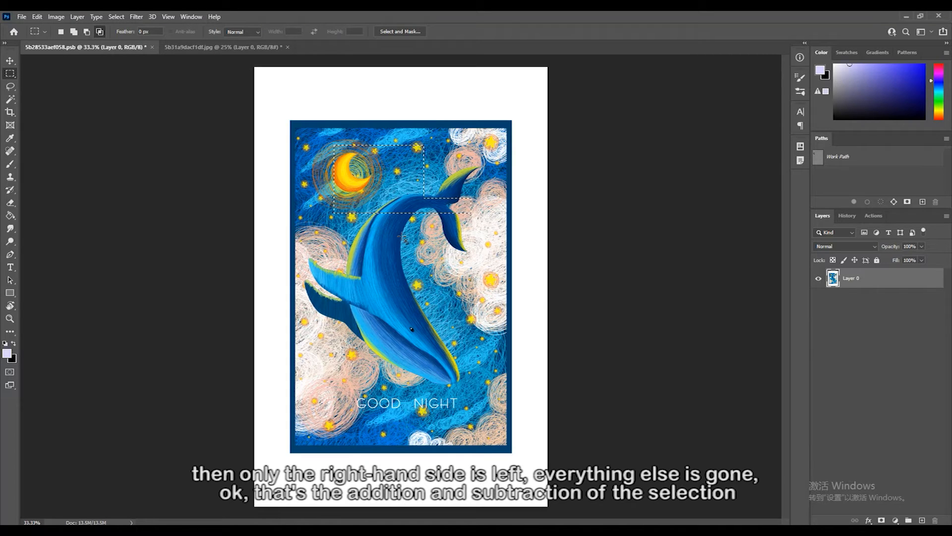
# - Clear the current selection and draw a new rectangular selection around the whole blue-framed picture
pyautogui.hotkey('ctrl', 'd')
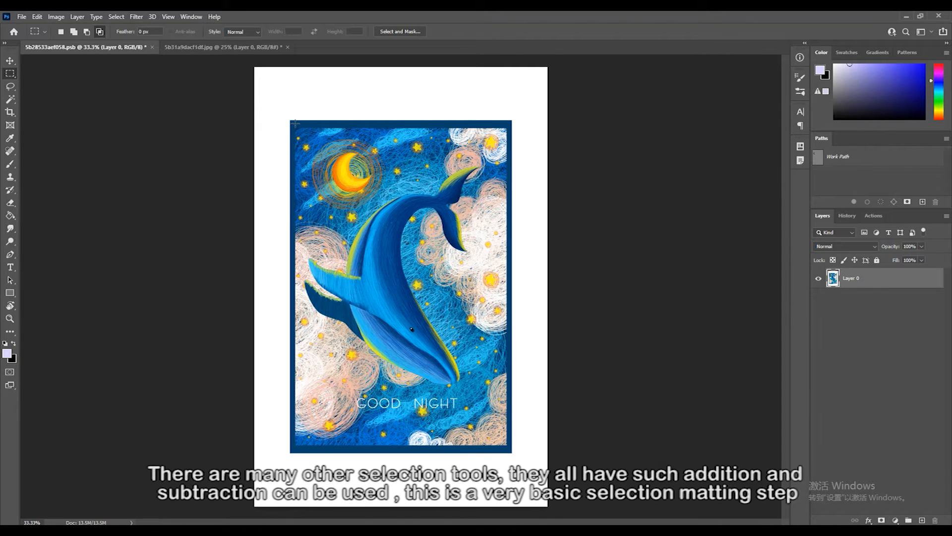
pyautogui.moveTo(289, 119); pyautogui.dragTo(512, 452)
# - Use Transform Selection to move the selection's left edge inward onto the blue frame's outer edge, excluding the white margin
pyautogui.scroll(5, 286, 315)
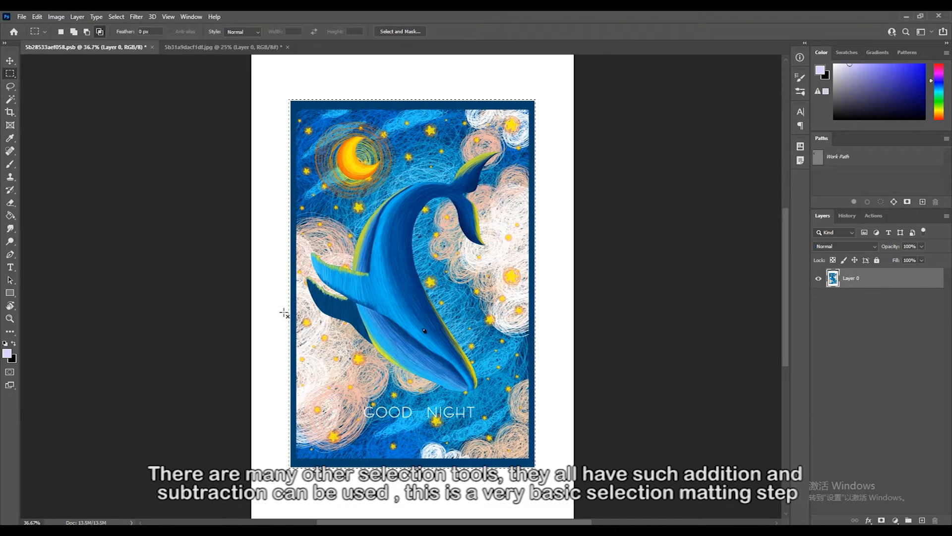
pyautogui.scroll(8, 286, 316)
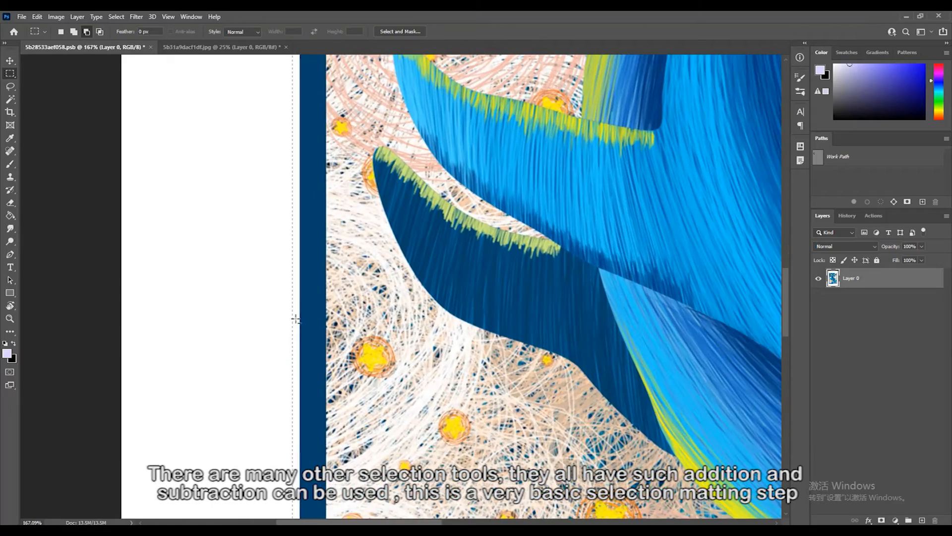
pyautogui.scroll(4, 293, 319)
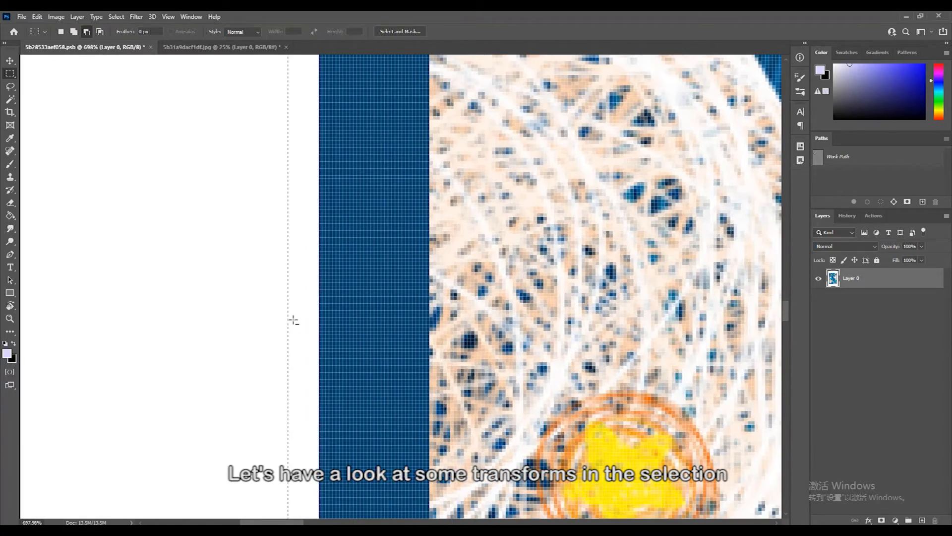
pyautogui.moveTo(314, 323); pyautogui.dragTo(306, 295)
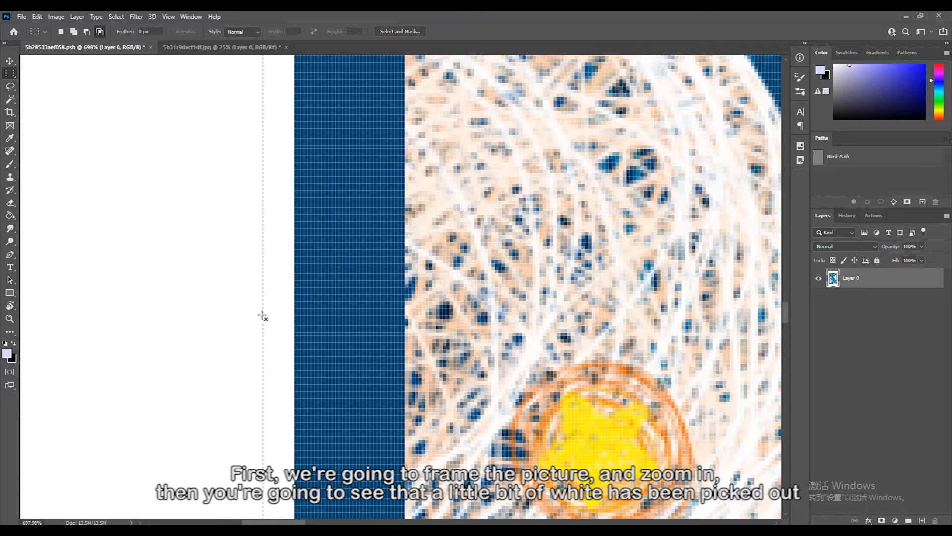
pyautogui.click(111, 17)
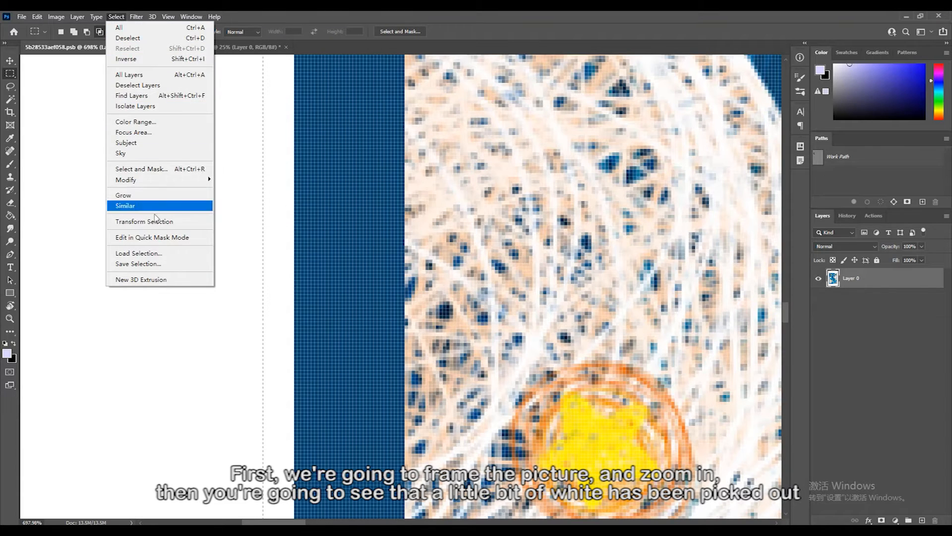
pyautogui.click(154, 222)
pyautogui.moveTo(298, 280); pyautogui.dragTo(291, 395)
pyautogui.scroll(-1, 287, 384)
pyautogui.scroll(-2, 286, 381)
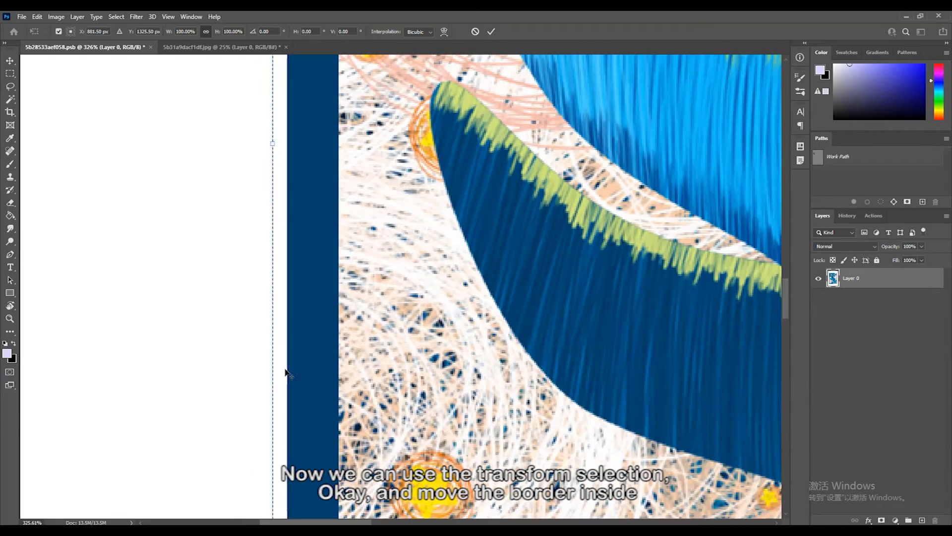
pyautogui.moveTo(295, 165); pyautogui.dragTo(293, 251)
pyautogui.scroll(4, 293, 250)
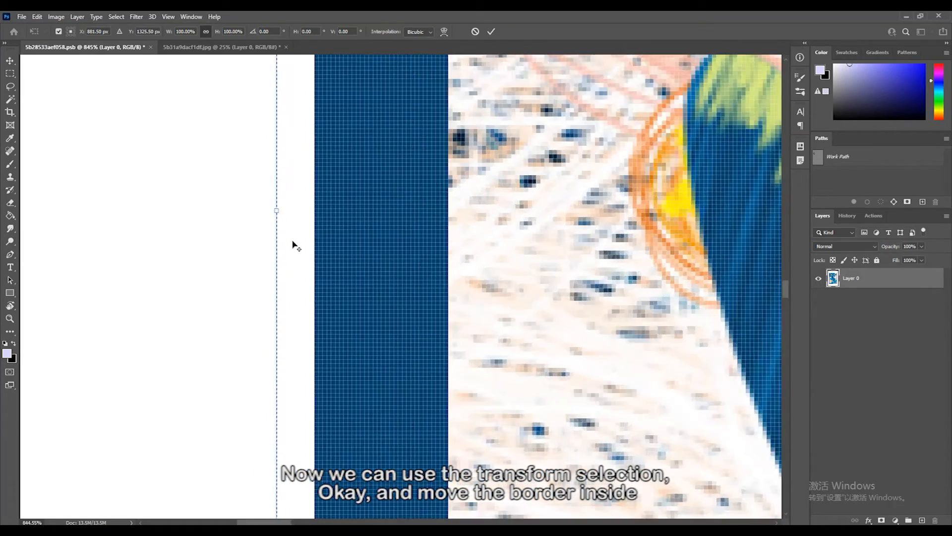
pyautogui.moveTo(271, 200); pyautogui.dragTo(317, 206)
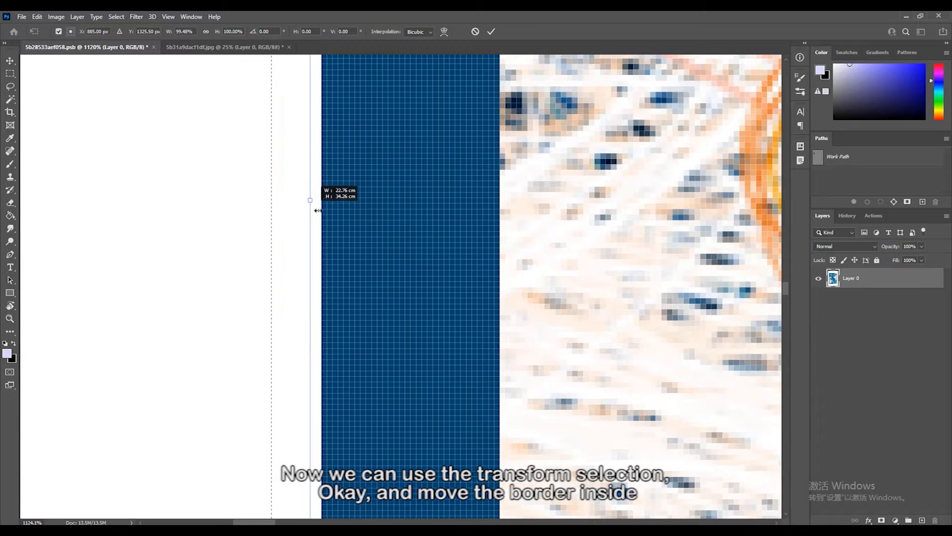
pyautogui.press('Return')
# - Turn the selection around the blue-framed picture into a border selection with a width of 4 pixels
pyautogui.click(116, 17)
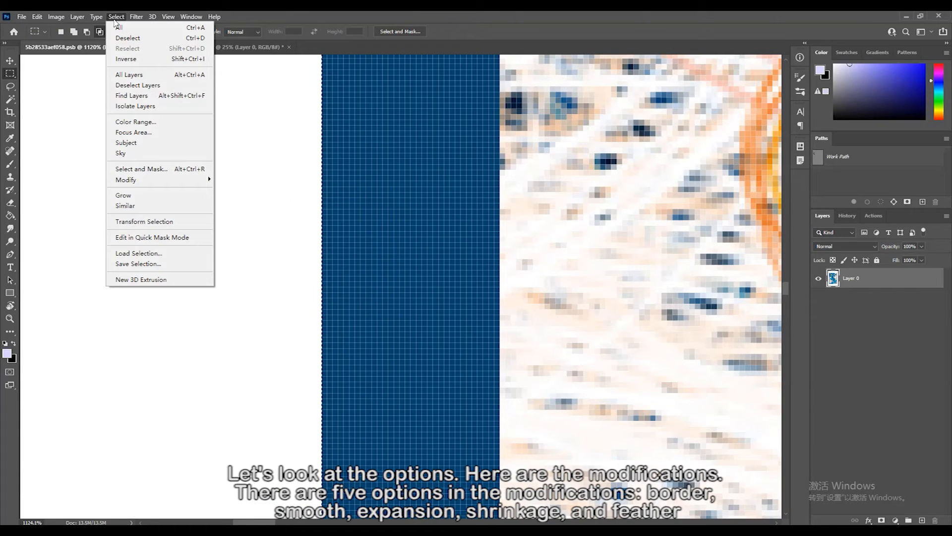
pyautogui.moveTo(135, 180)
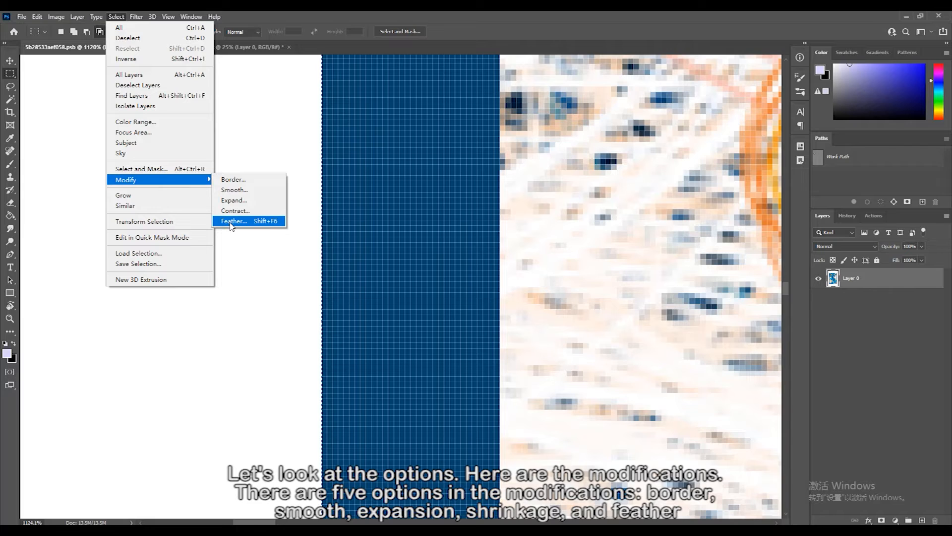
pyautogui.click(231, 180)
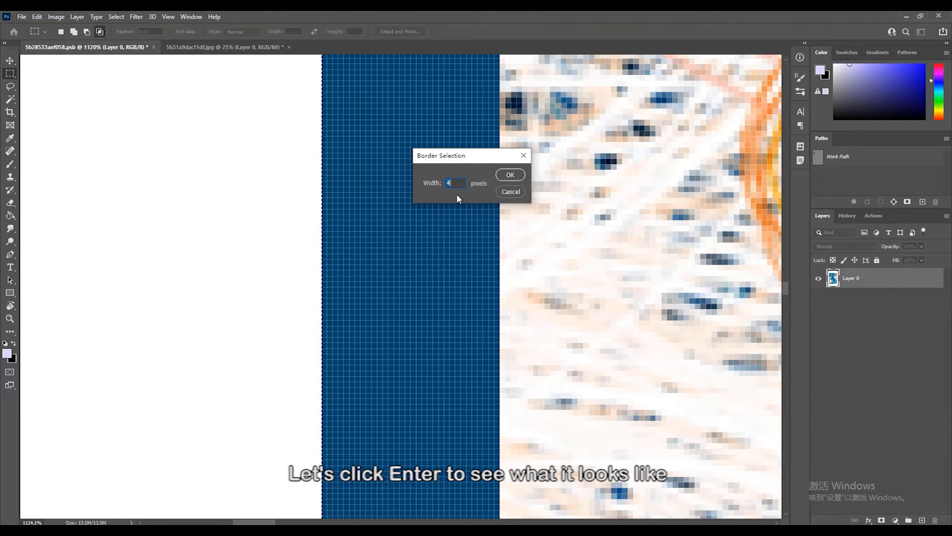
pyautogui.click(499, 176)
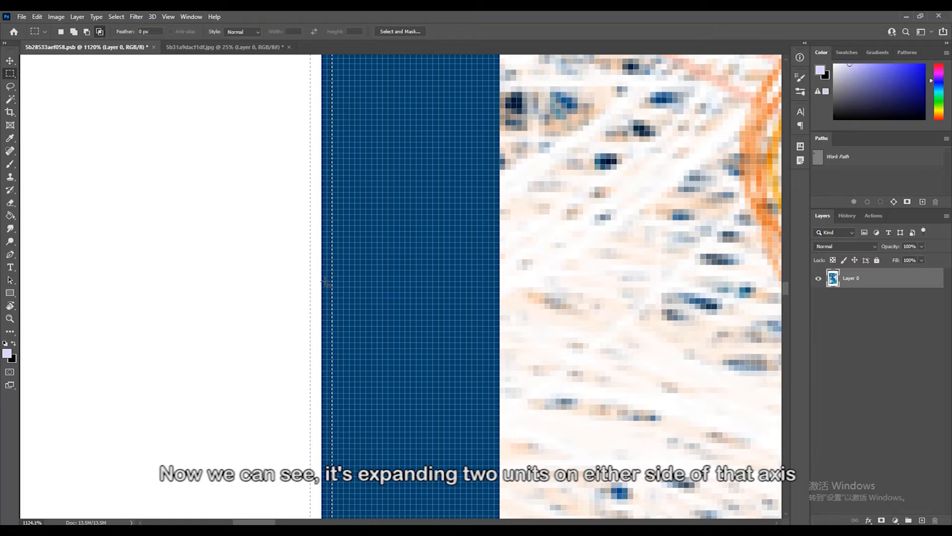
# - Cut the border selection onto its own layer and hide that layer to examine the frame's edge
pyautogui.rightClick(326, 283)
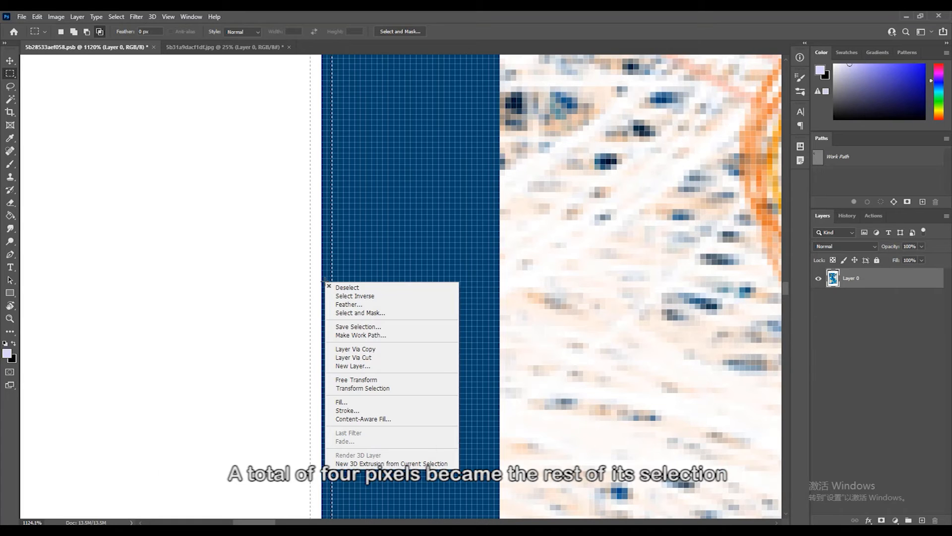
pyautogui.click(365, 357)
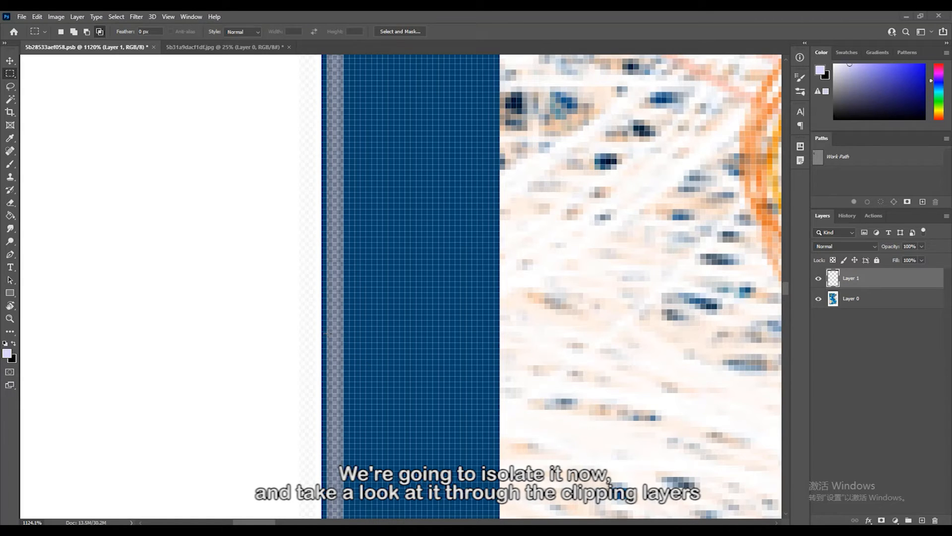
pyautogui.click(819, 282)
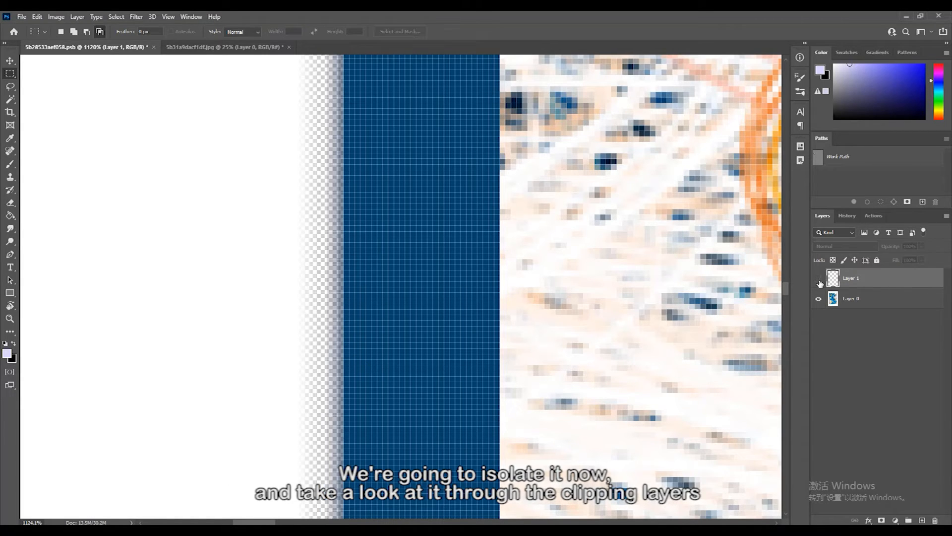
pyautogui.scroll(-3, 392, 363)
pyautogui.scroll(-8, 388, 363)
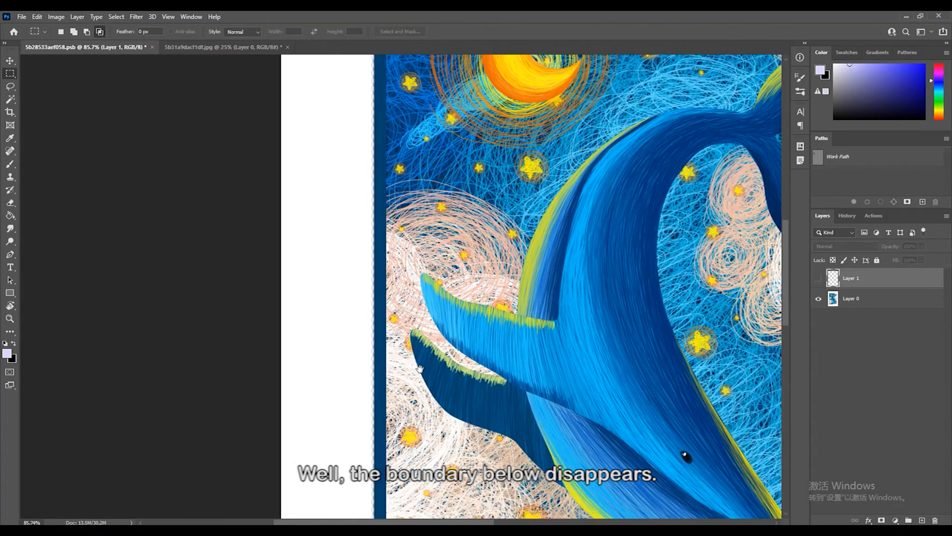
pyautogui.moveTo(419, 369); pyautogui.dragTo(378, 319)
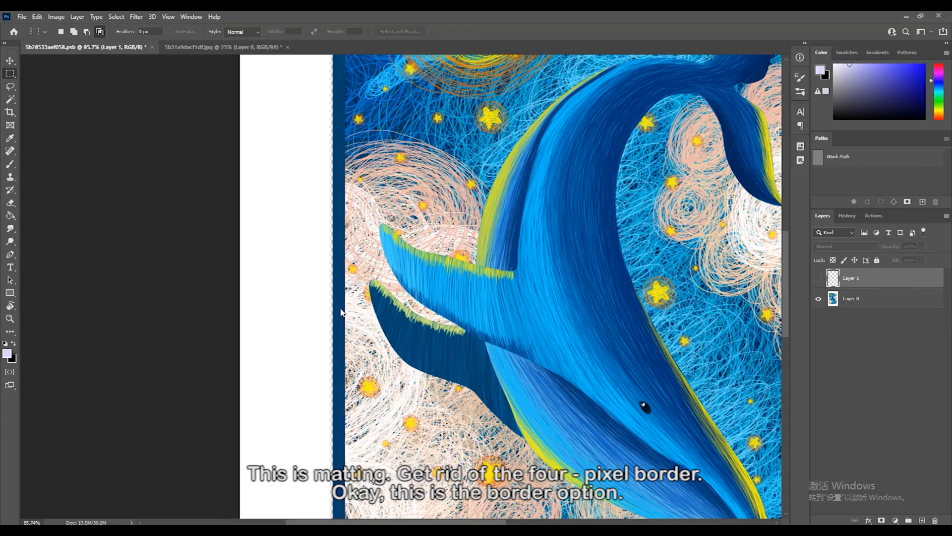
# - Undo hiding the layer, the layer cut and the border modification to restore the rectangular selection around the picture
pyautogui.scroll(10, 339, 313)
pyautogui.hotkey('ctrl', 'z')
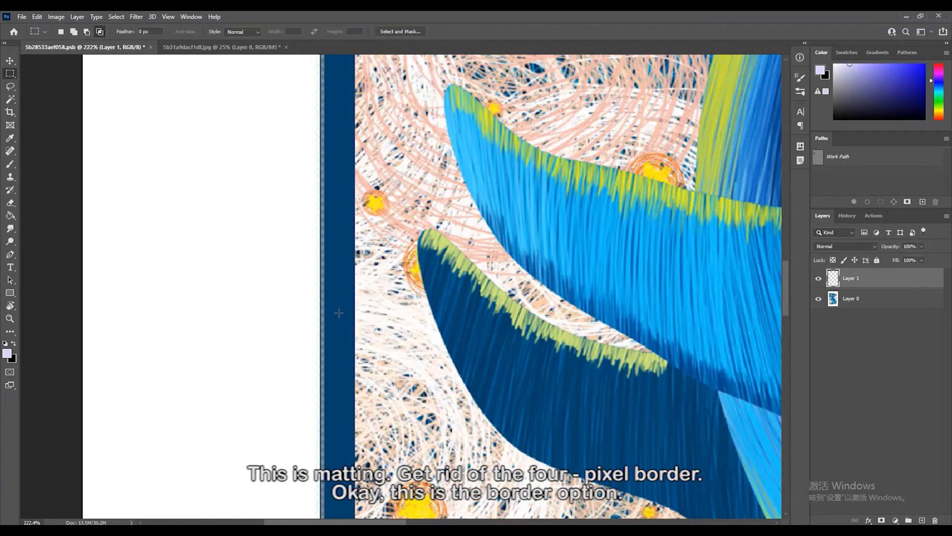
pyautogui.hotkey('ctrl', 'z')
pyautogui.scroll(-4, 340, 314)
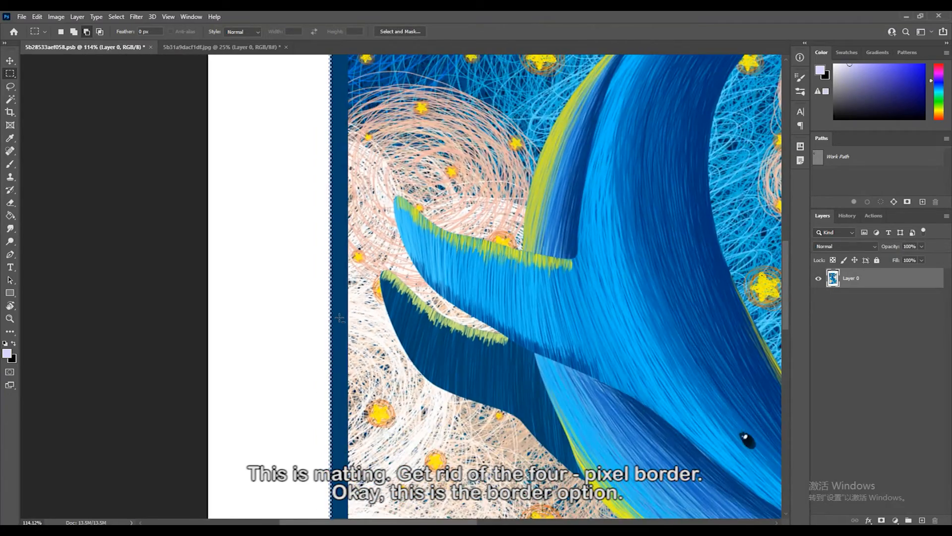
pyautogui.scroll(-5, 339, 316)
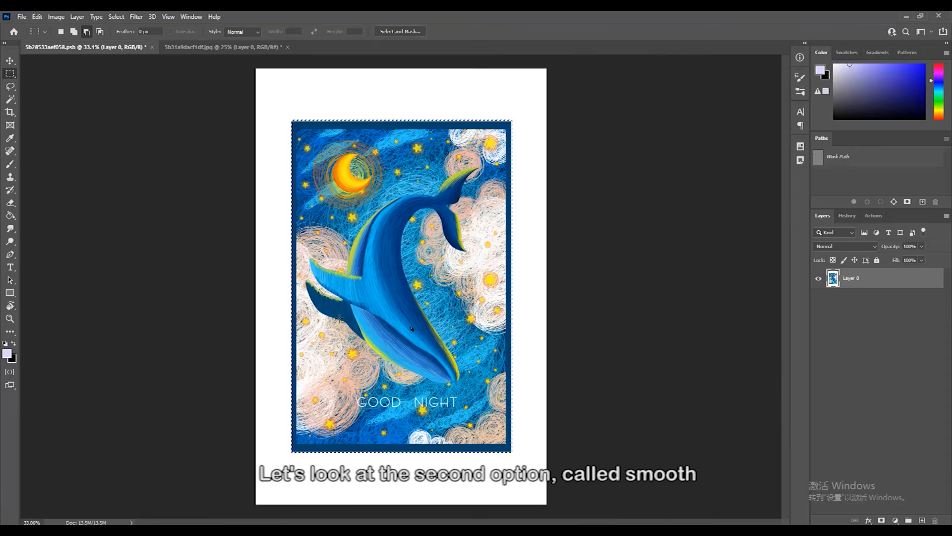
# - Clear the current selection and draw a rectangular selection framing the moon and its surrounding rings
pyautogui.hotkey('ctrl', 'd')
pyautogui.moveTo(308, 138); pyautogui.dragTo(386, 208)
pyautogui.scroll(5, 347, 146)
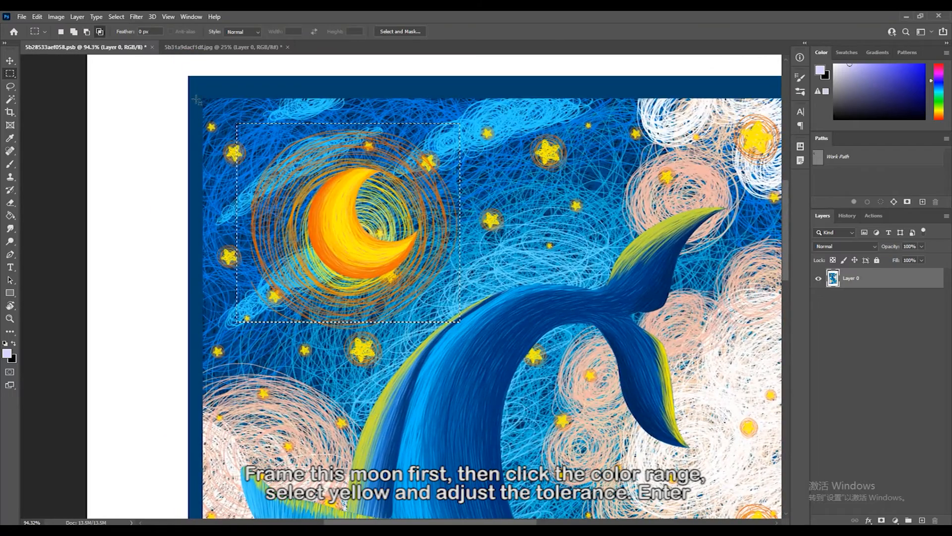
# - Use Color Range within the rectangle to select the moon's sampled yellow with a fuzziness of 140
pyautogui.click(117, 17)
pyautogui.click(141, 124)
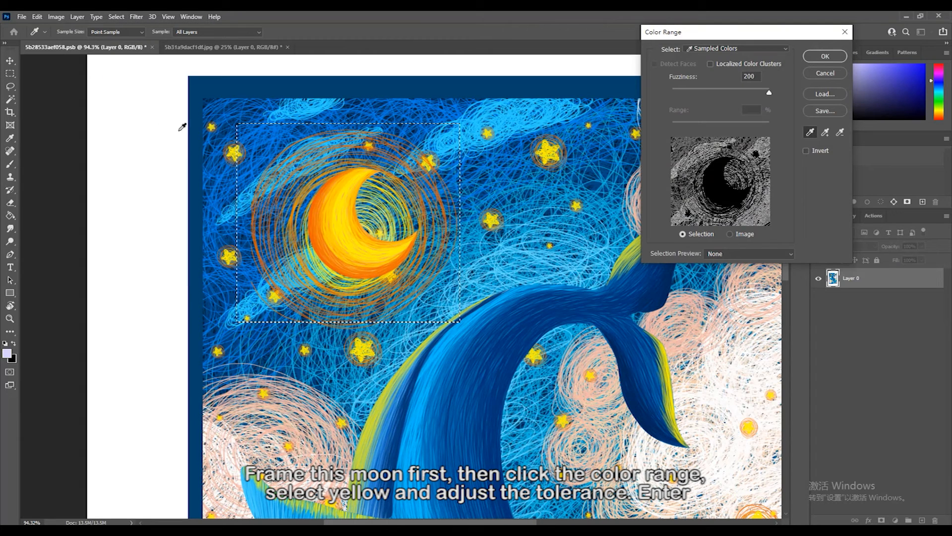
pyautogui.click(341, 198)
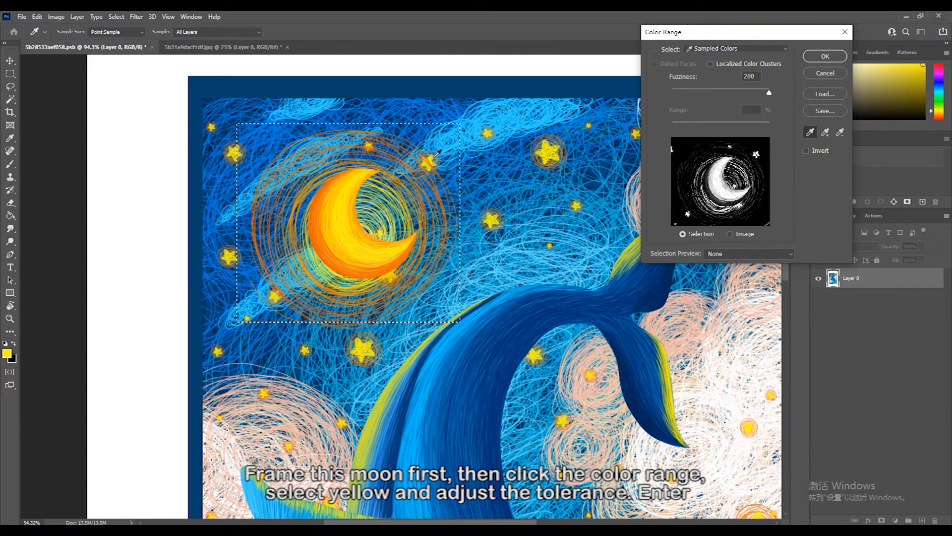
pyautogui.moveTo(747, 36); pyautogui.dragTo(569, 98)
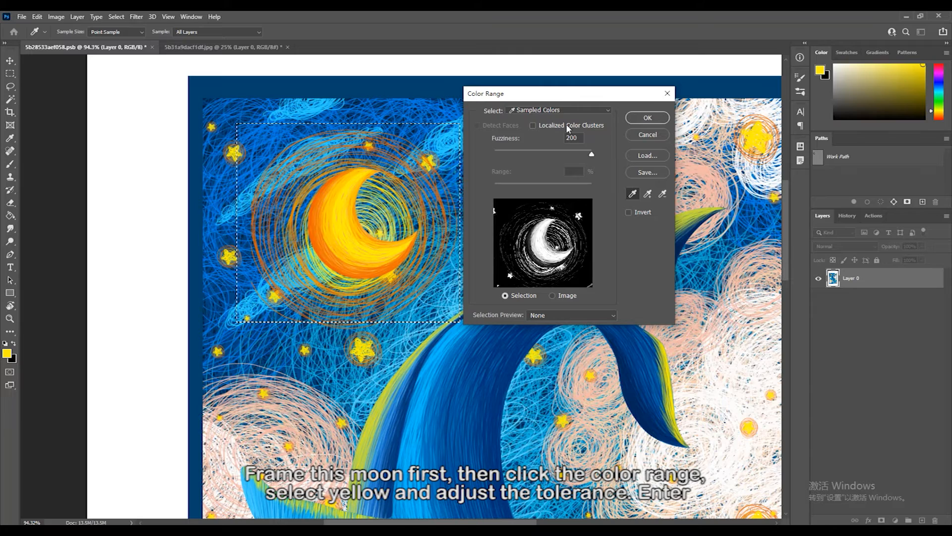
pyautogui.moveTo(592, 154); pyautogui.dragTo(562, 154)
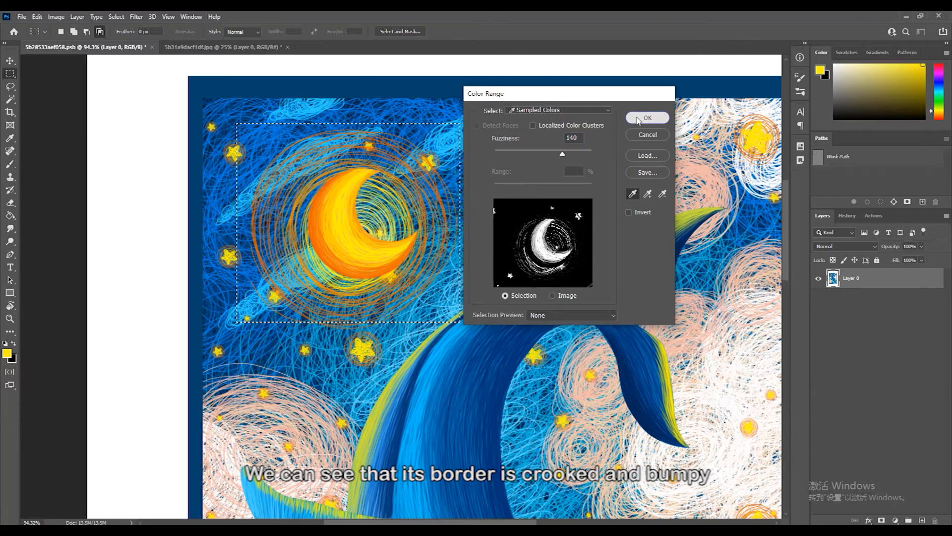
pyautogui.click(631, 119)
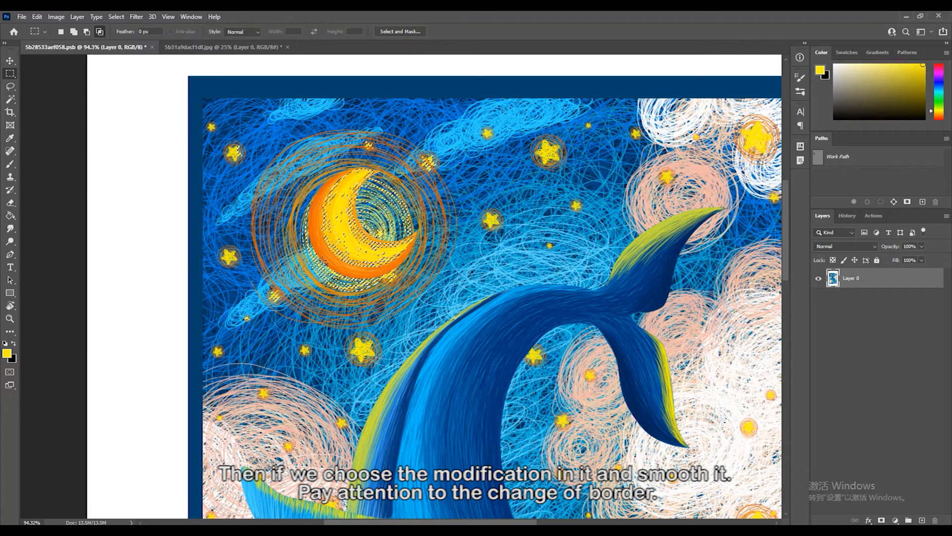
# - Smooth the moon's color selection with a sample radius of 3 pixels
pyautogui.click(118, 16)
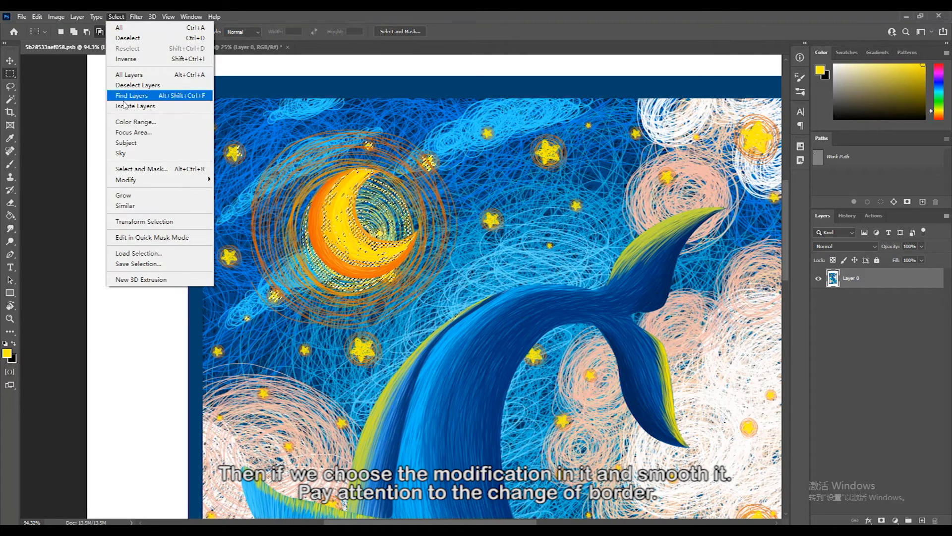
pyautogui.moveTo(132, 183)
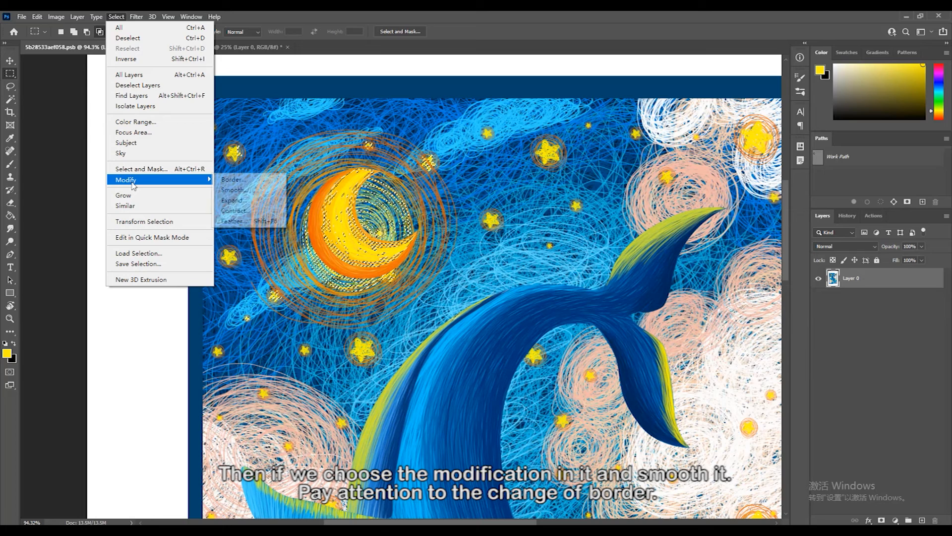
pyautogui.click(236, 192)
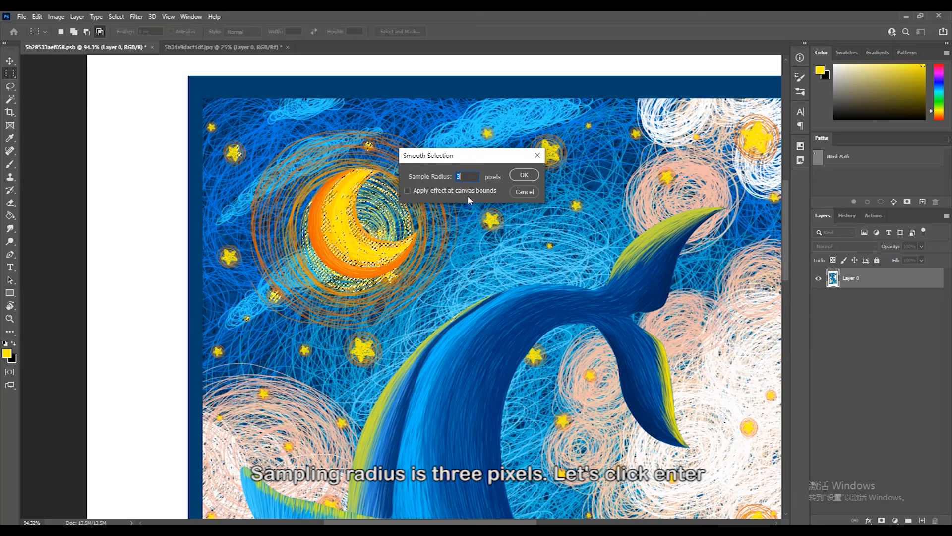
pyautogui.click(524, 175)
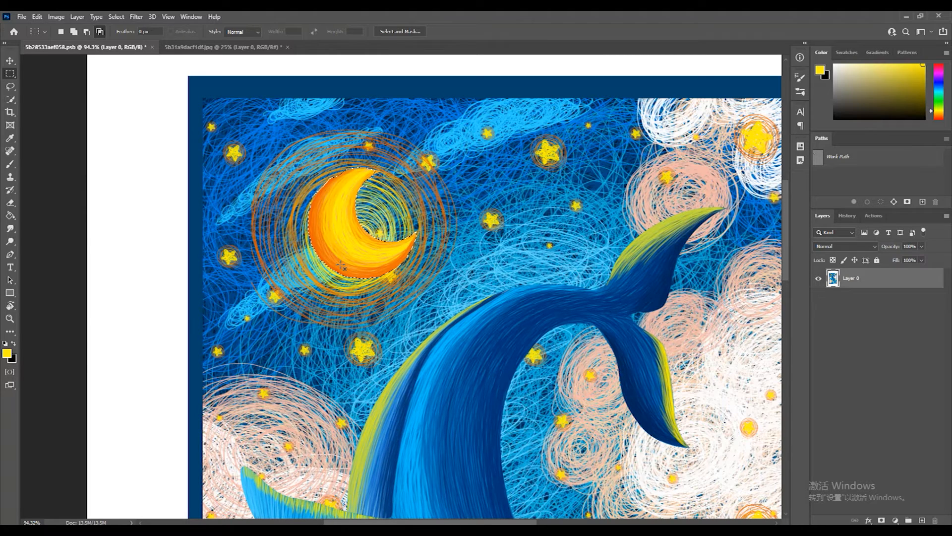
# - Expand the smoothed moon selection by 3 pixels
pyautogui.click(110, 17)
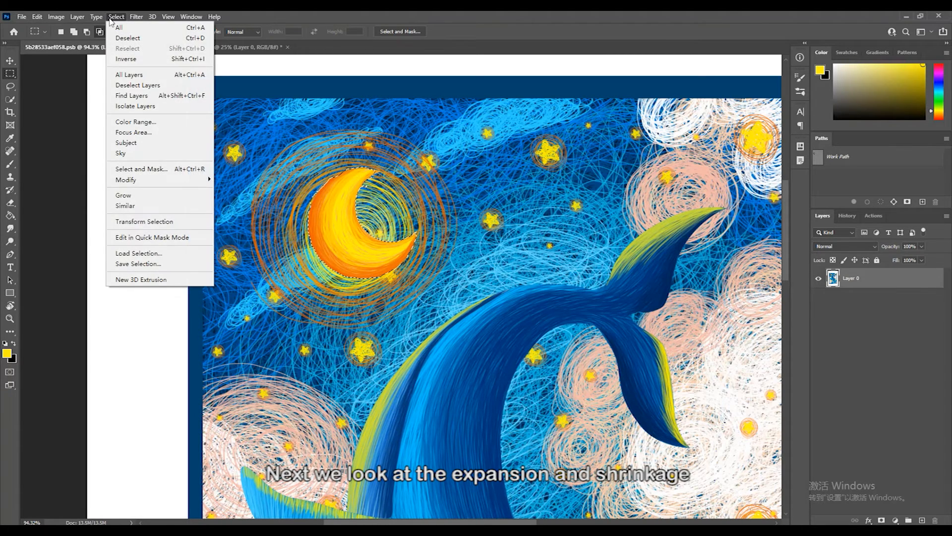
pyautogui.moveTo(130, 183)
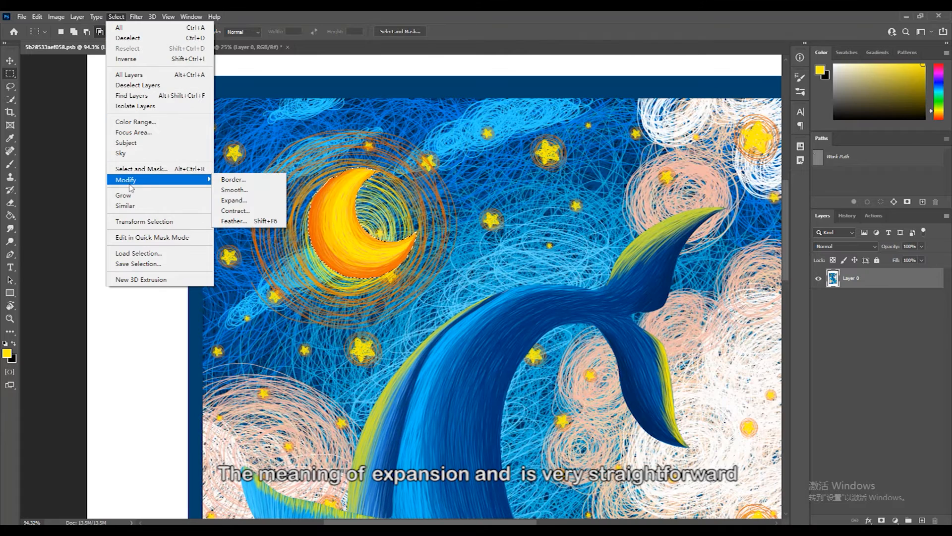
pyautogui.click(236, 201)
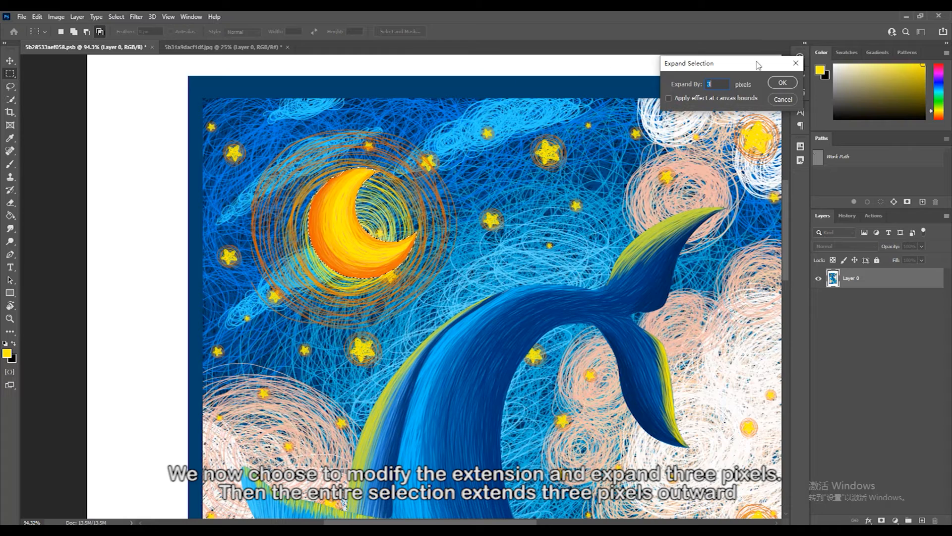
pyautogui.moveTo(744, 70); pyautogui.dragTo(539, 153)
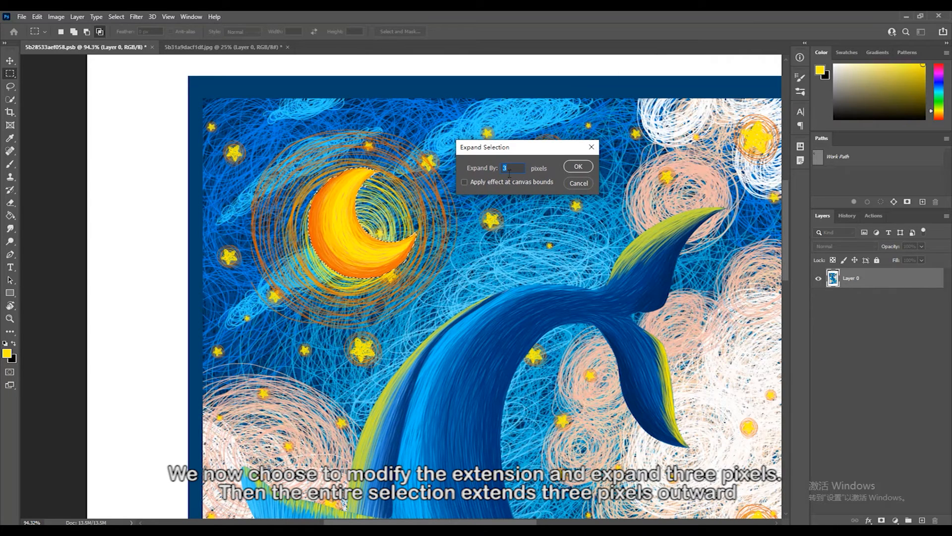
pyautogui.click(577, 167)
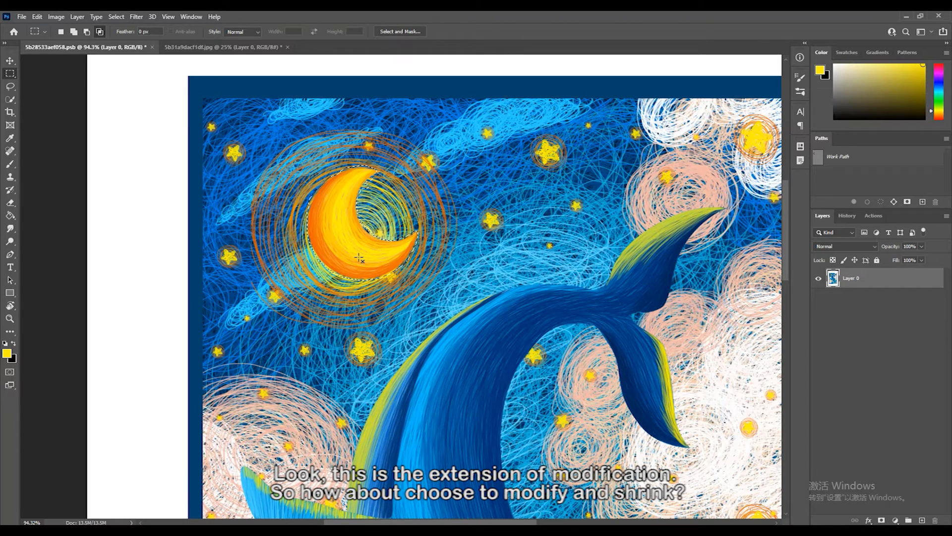
# - Contract the moon selection by 3 pixels
pyautogui.click(116, 18)
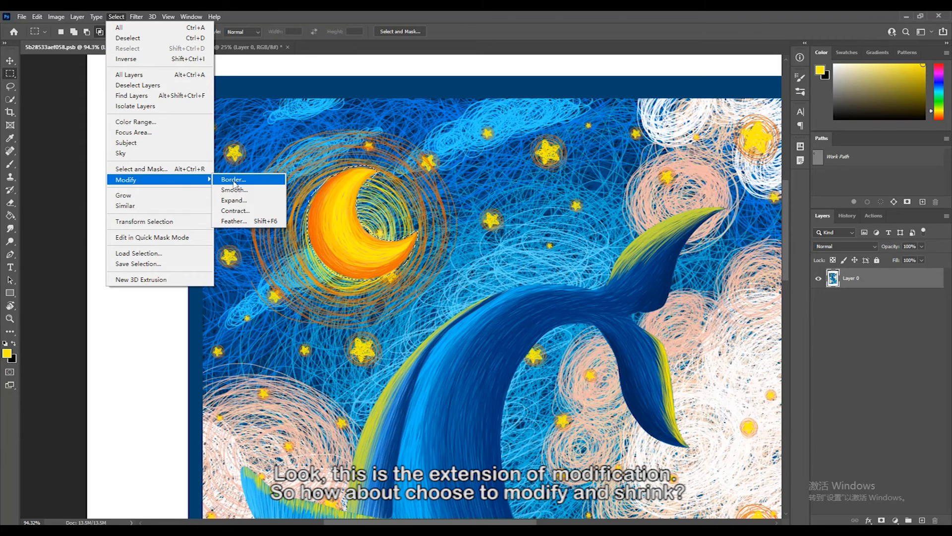
pyautogui.click(236, 210)
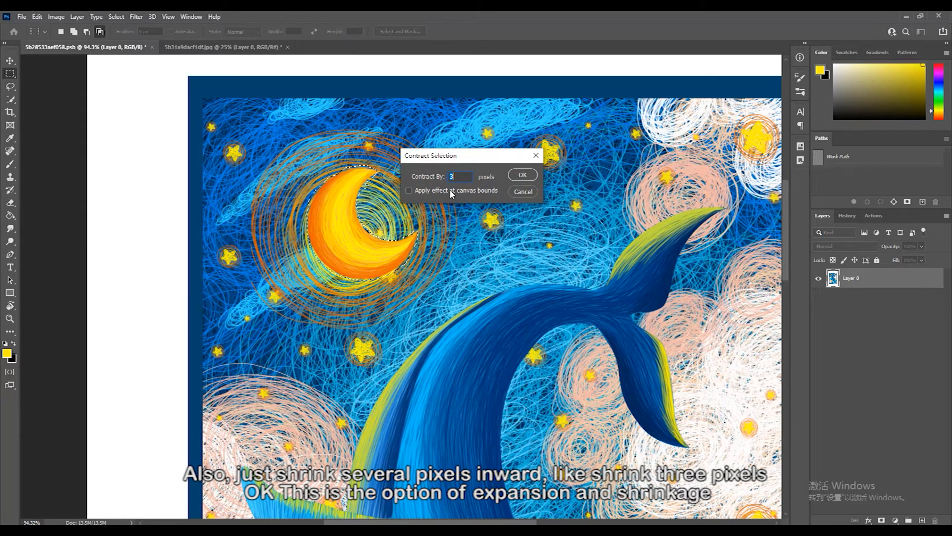
pyautogui.click(523, 175)
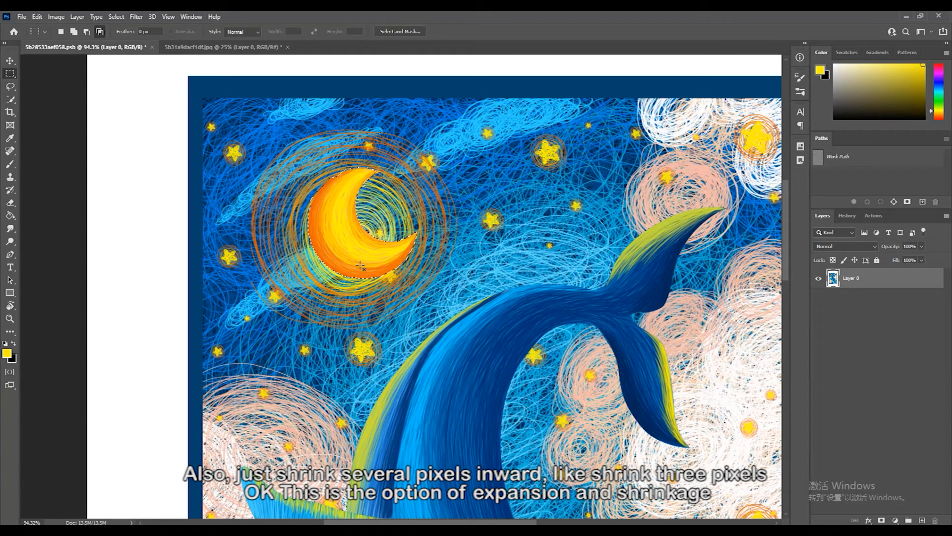
# - Clear the old selection and select the whole crescent moon with the Quick Selection tool
pyautogui.hotkey('ctrl', '-')
pyautogui.hotkey('ctrl', '-')
pyautogui.hotkey('ctrl', '-')
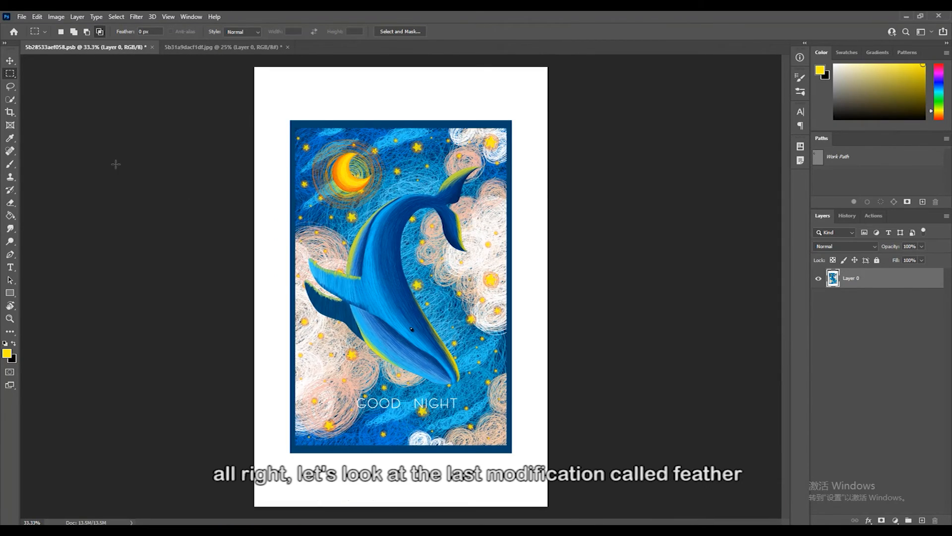
pyautogui.click(11, 100)
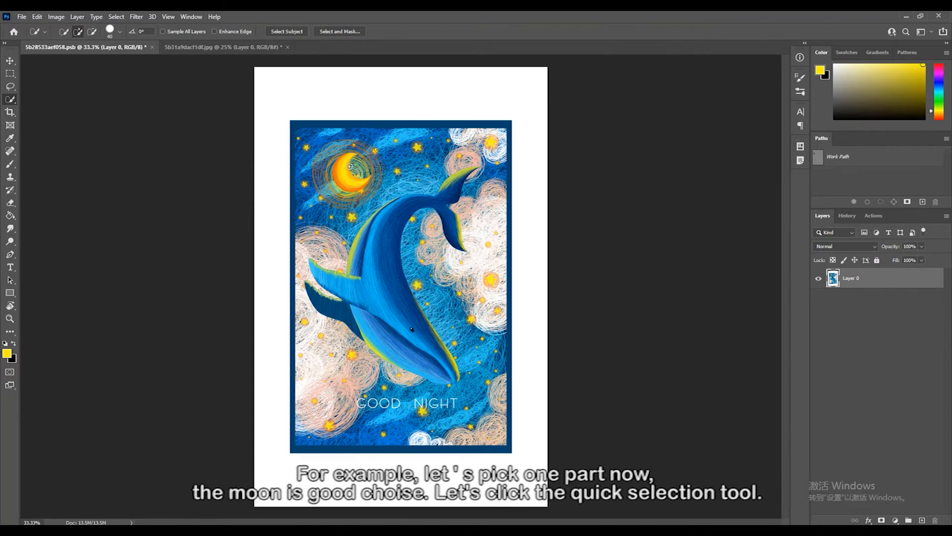
pyautogui.scroll(5, 341, 174)
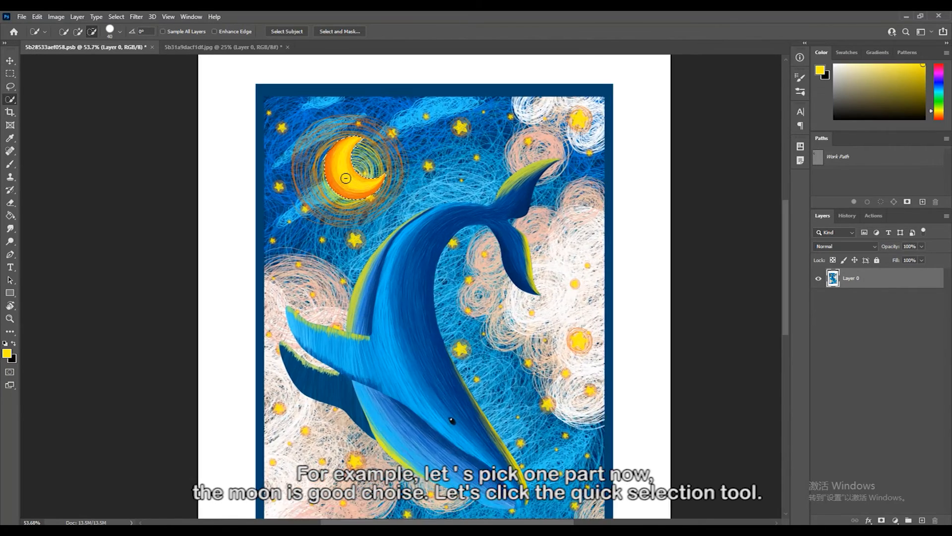
pyautogui.scroll(2, 360, 231)
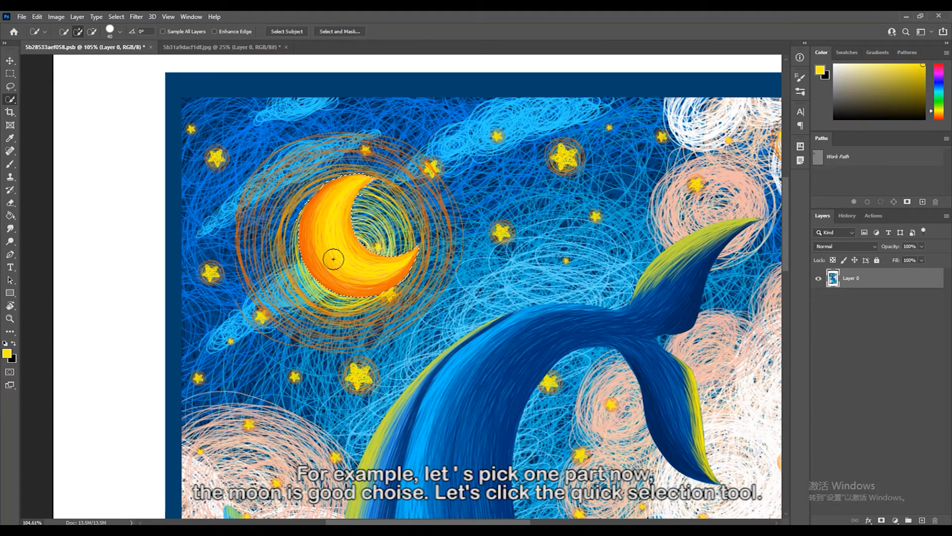
# - Feather the crescent moon selection with a radius of 3 pixels
pyautogui.click(116, 17)
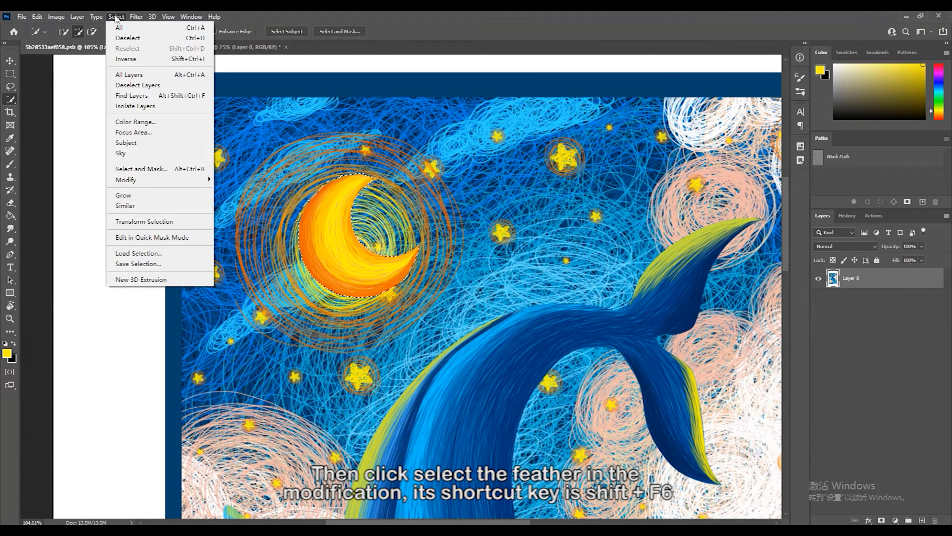
pyautogui.moveTo(145, 180)
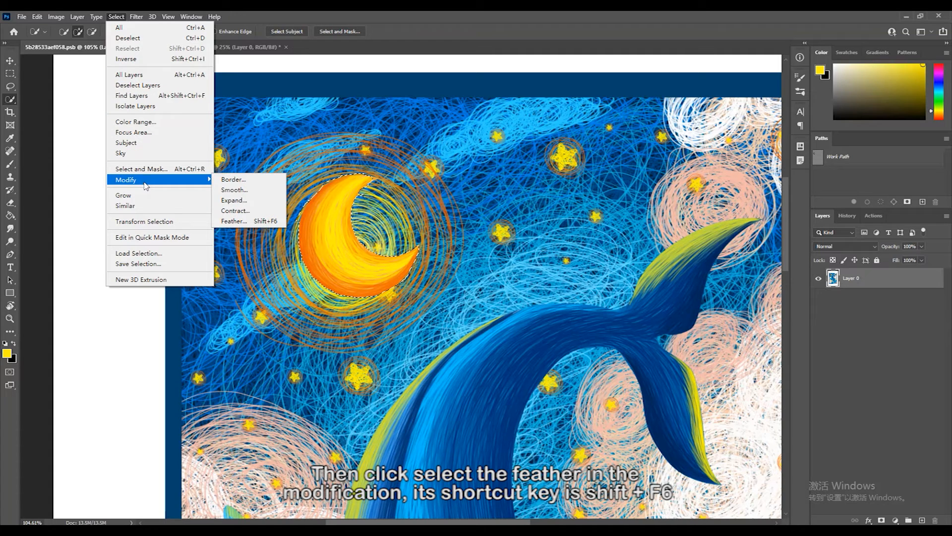
pyautogui.click(234, 221)
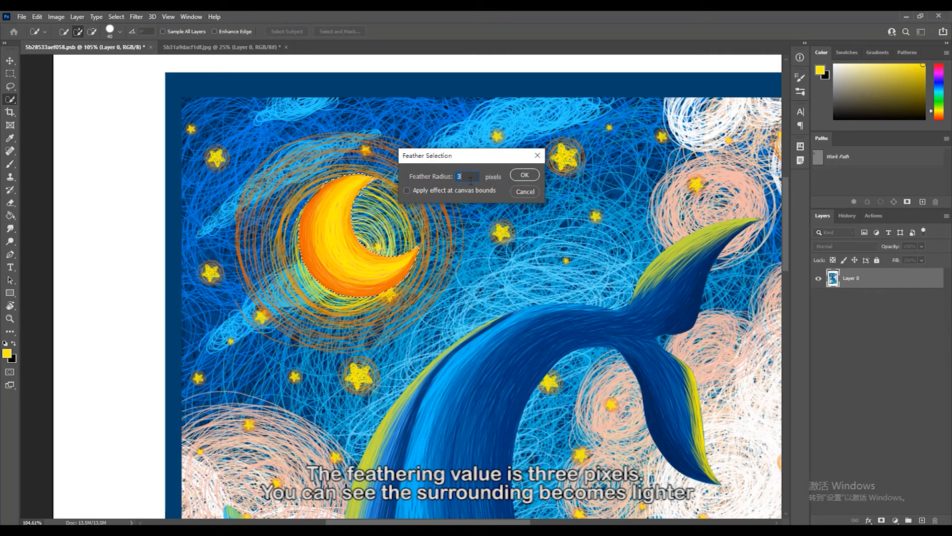
pyautogui.click(524, 174)
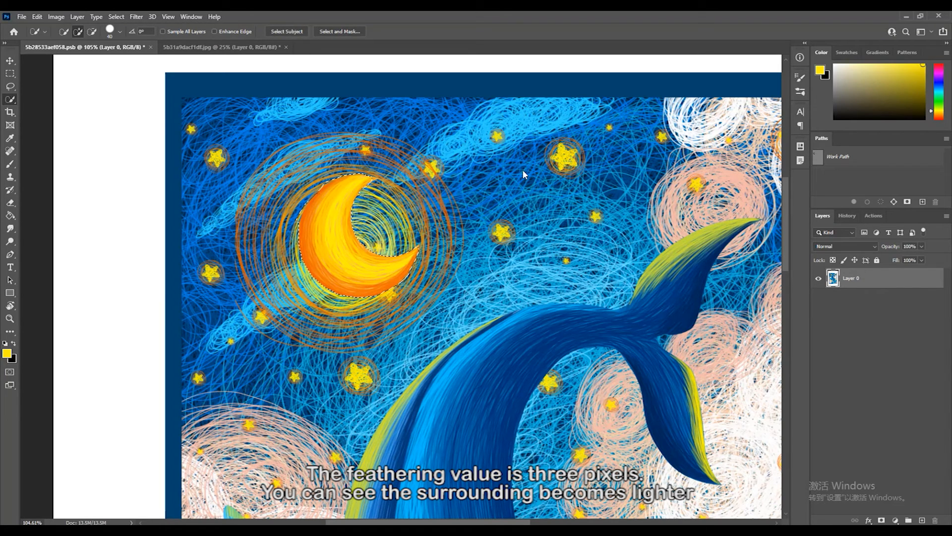
# - Cut the feathered moon to its own layer and move it onto the white margin above the framed artwork
pyautogui.rightClick(332, 203)
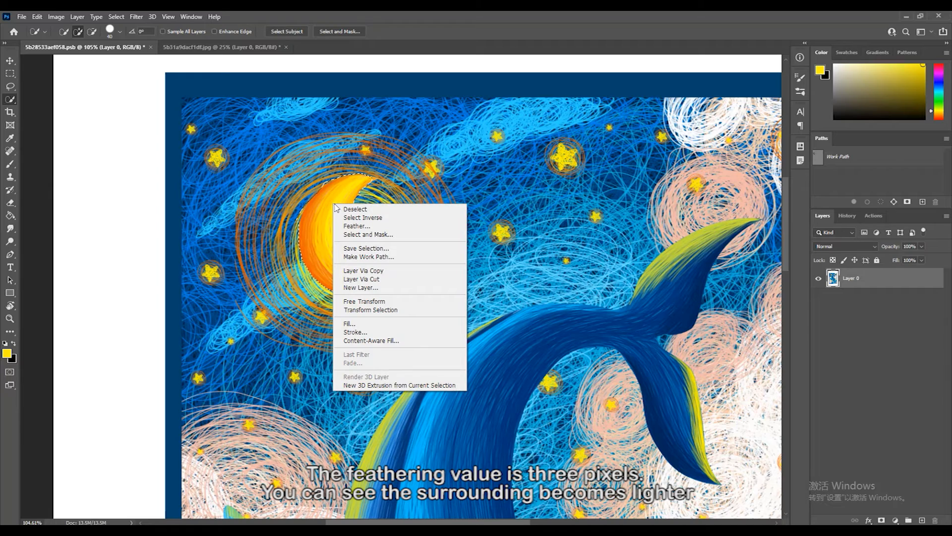
pyautogui.click(368, 279)
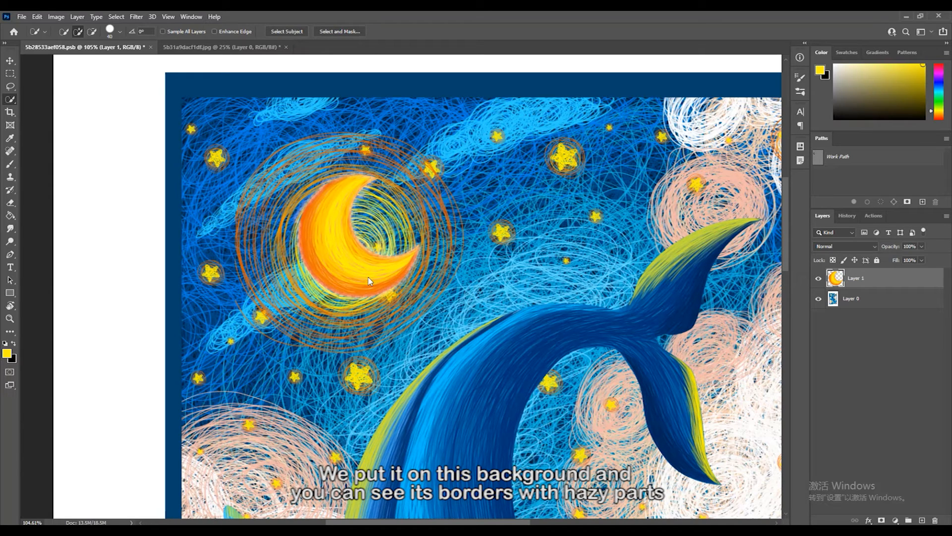
pyautogui.press('v')
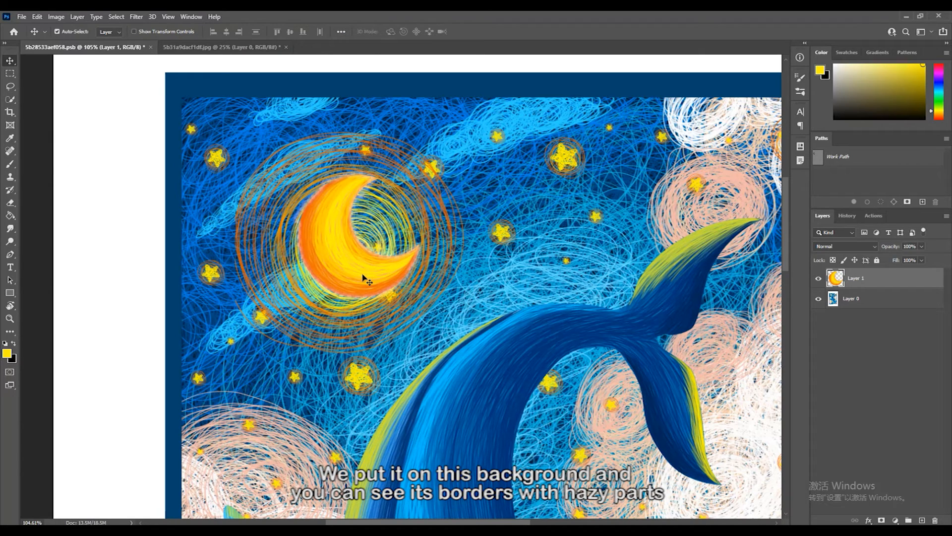
pyautogui.scroll(-2, 367, 281)
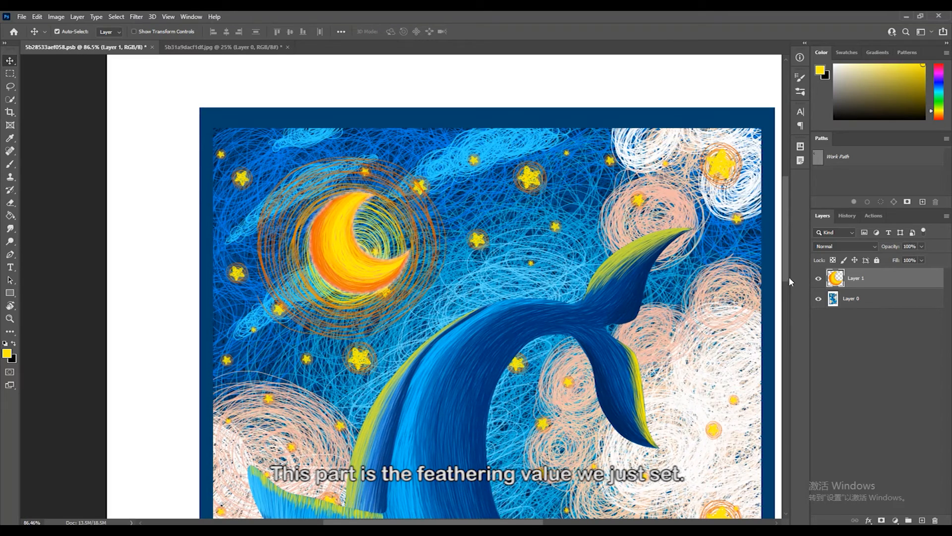
pyautogui.moveTo(356, 270); pyautogui.dragTo(357, 154)
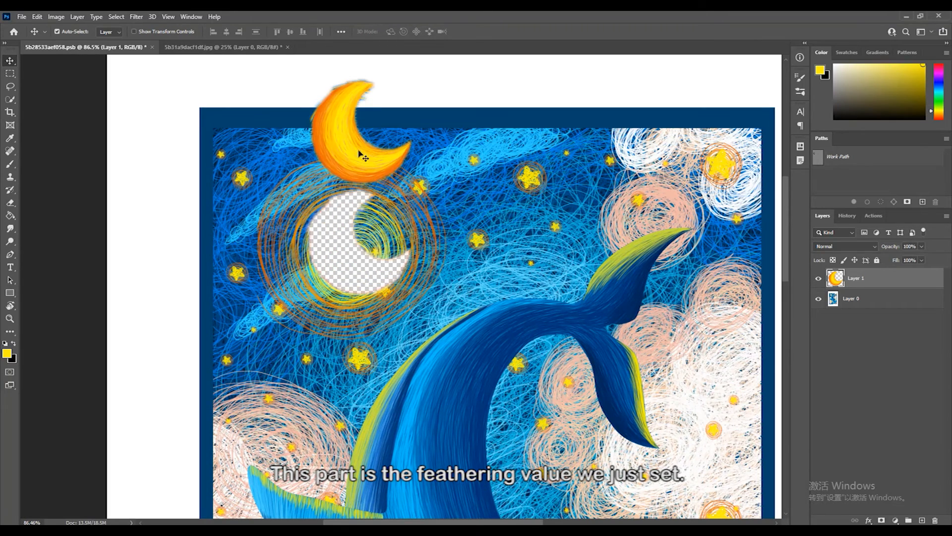
pyautogui.scroll(3, 419, 287)
pyautogui.scroll(1, 419, 288)
pyautogui.moveTo(362, 223); pyautogui.dragTo(379, 149)
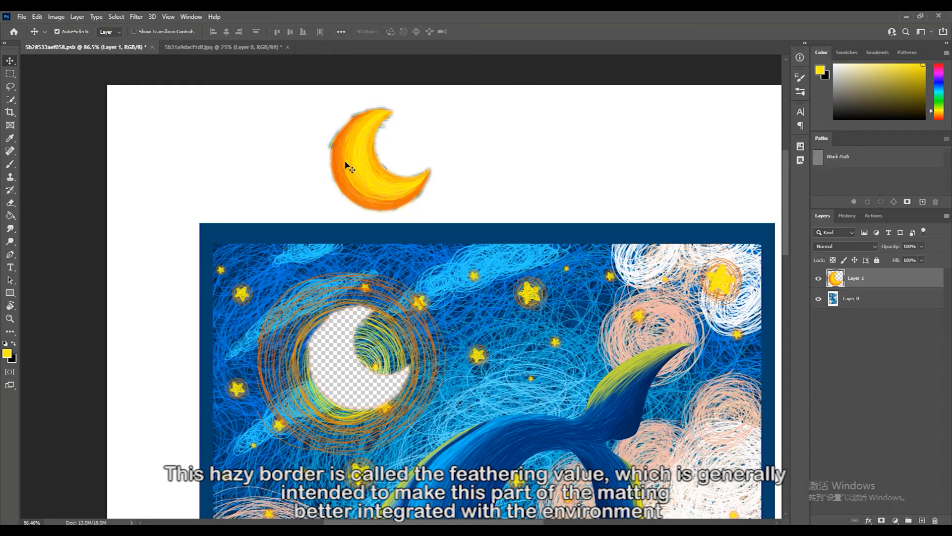
pyautogui.scroll(-3, 376, 197)
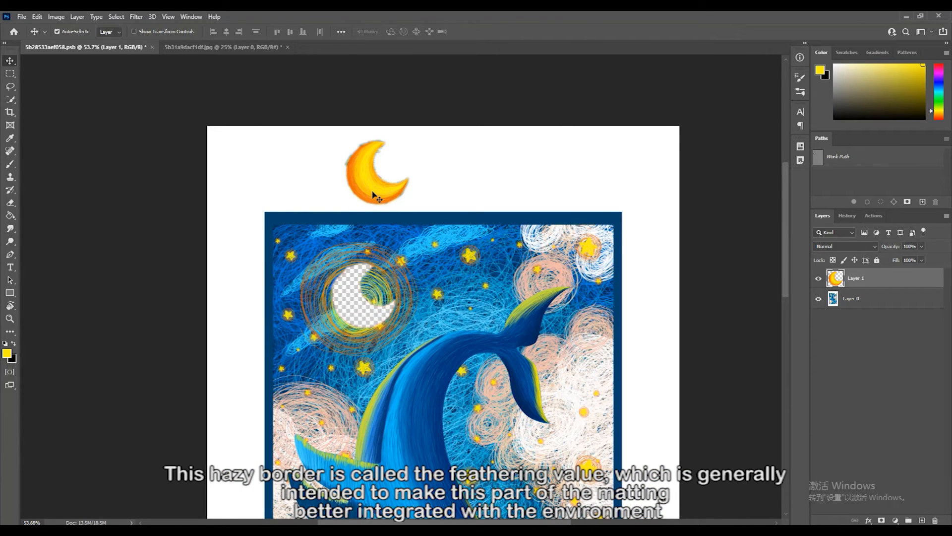
# - Make Layer 0 active and check the Rectangular Marquee, Quick Selection and Lasso tools for a Feather setting
pyautogui.hotkey('alt', '[')
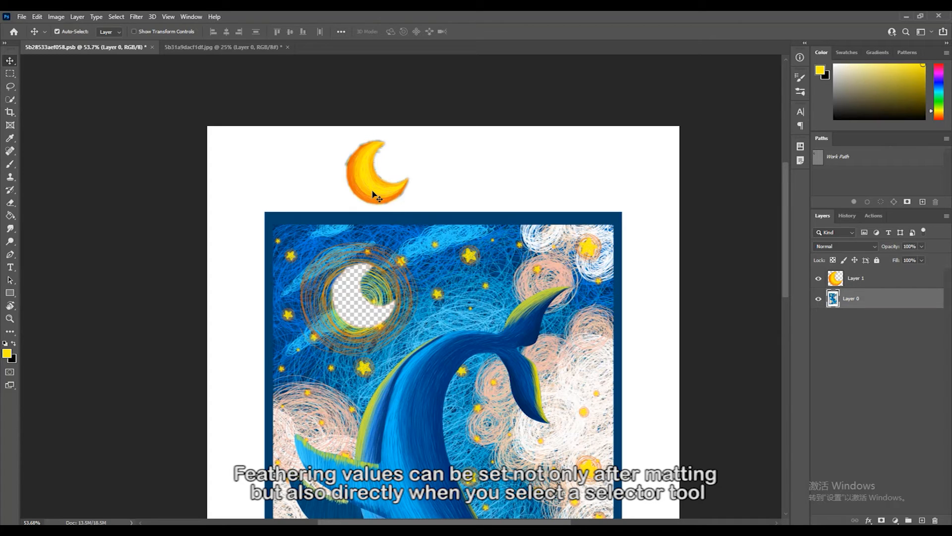
pyautogui.press('m')
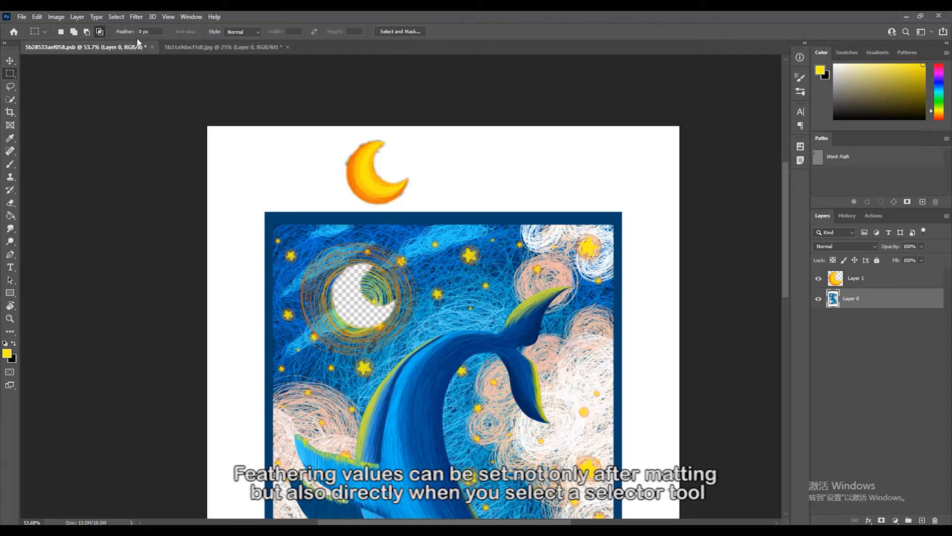
pyautogui.click(12, 99)
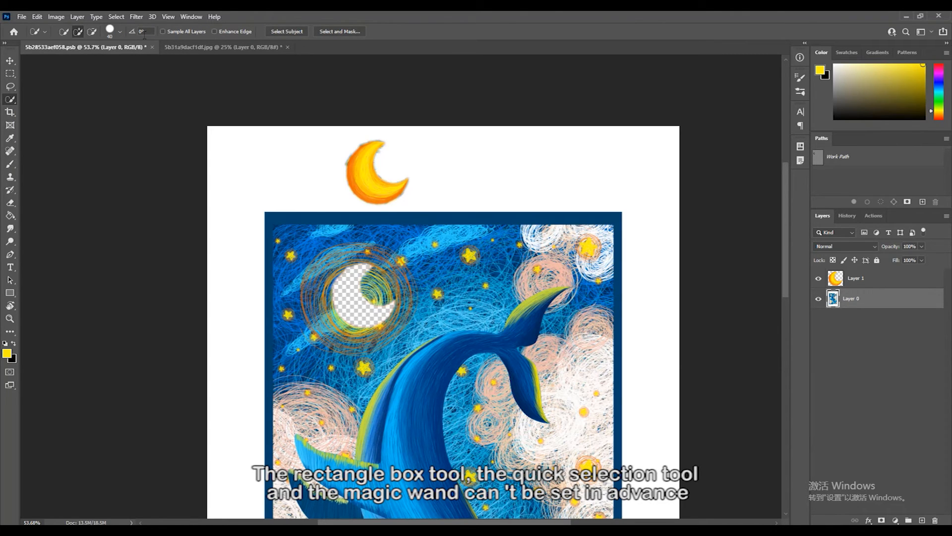
pyautogui.click(14, 88)
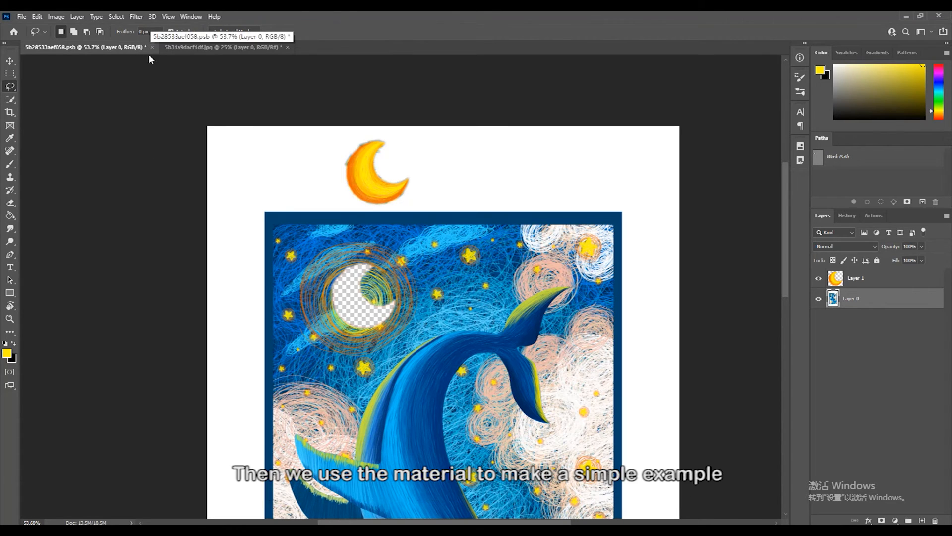
# - In the girl-on-star image, unlock the Background layer and select the girl with her star using the Object Selection tool
pyautogui.click(203, 51)
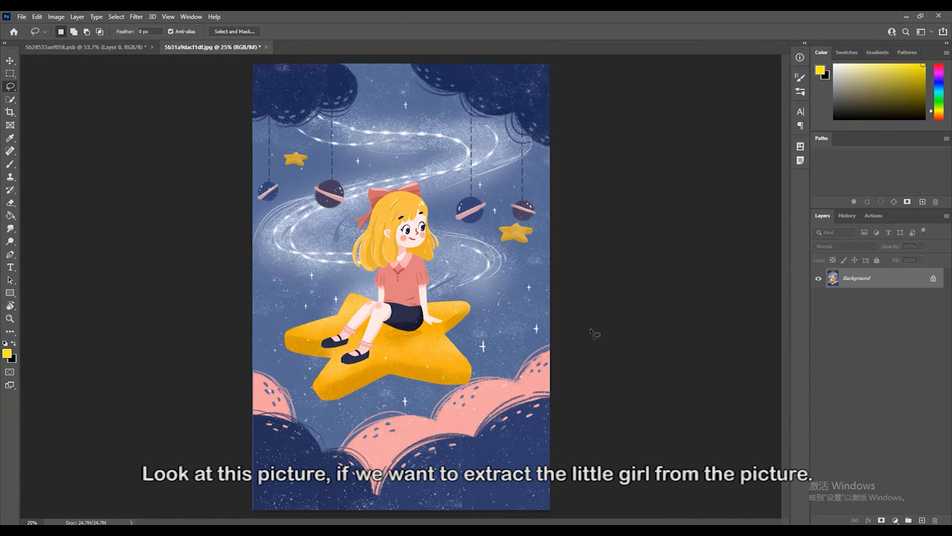
pyautogui.click(932, 279)
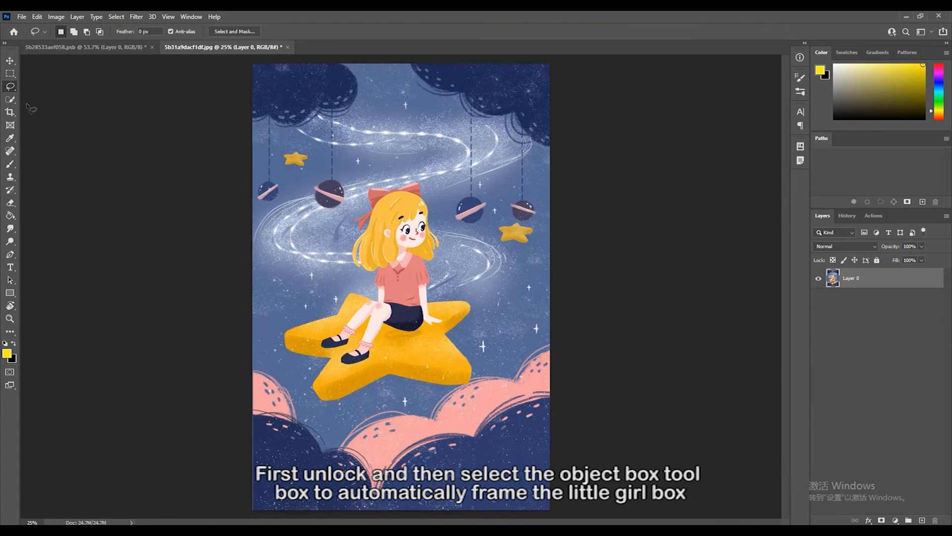
pyautogui.click(10, 100)
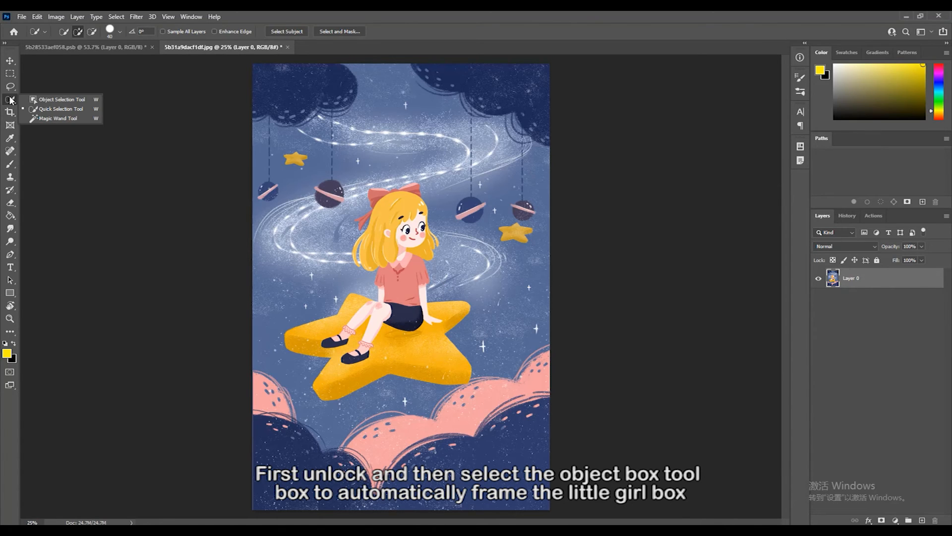
pyautogui.click(50, 100)
pyautogui.moveTo(271, 159); pyautogui.dragTo(519, 417)
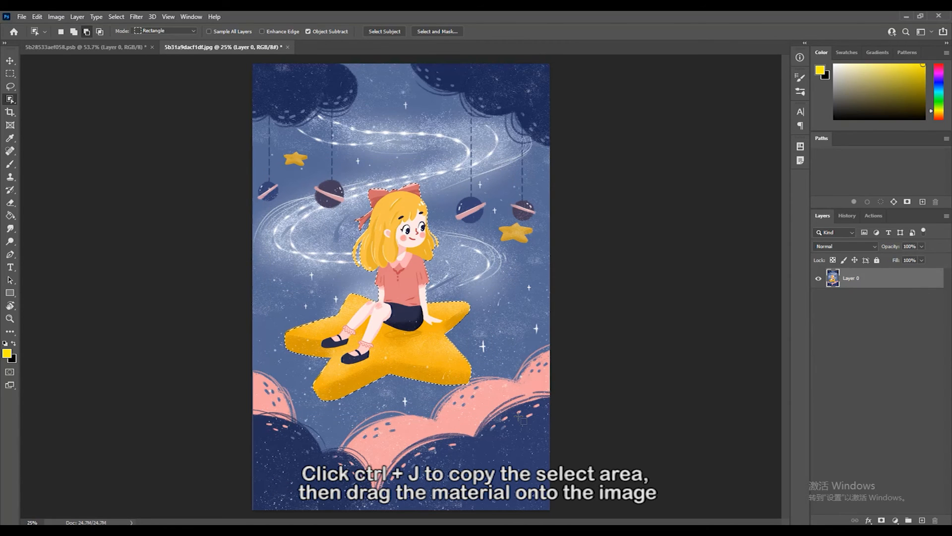
# - Copy the selected girl and star to a new layer and bring that layer into the whale illustration
pyautogui.hotkey('ctrl', 'j')
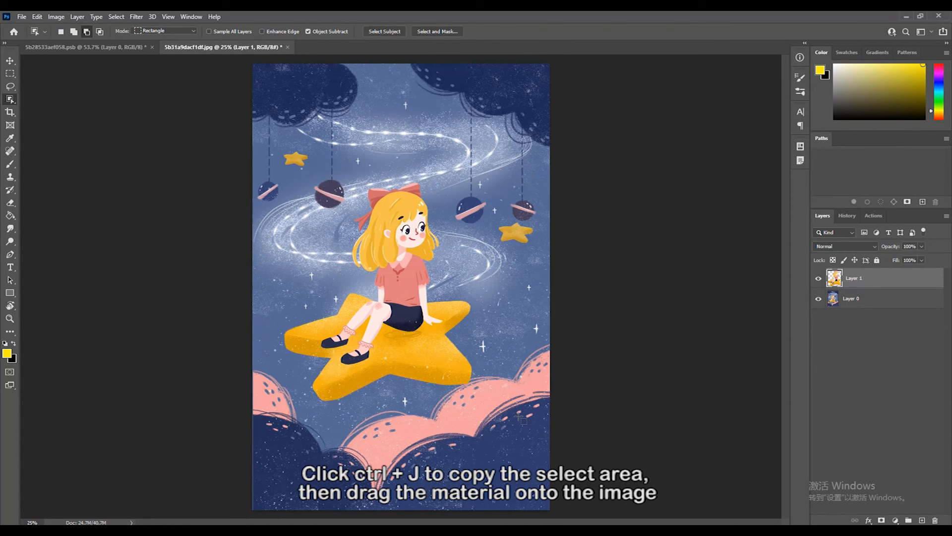
pyautogui.press('v')
pyautogui.moveTo(101, 32); pyautogui.dragTo(403, 293)
# - Scale the girl and star to about 44% and place them over the lower-left corner of the framed artwork
pyautogui.hotkey('ctrl', 't')
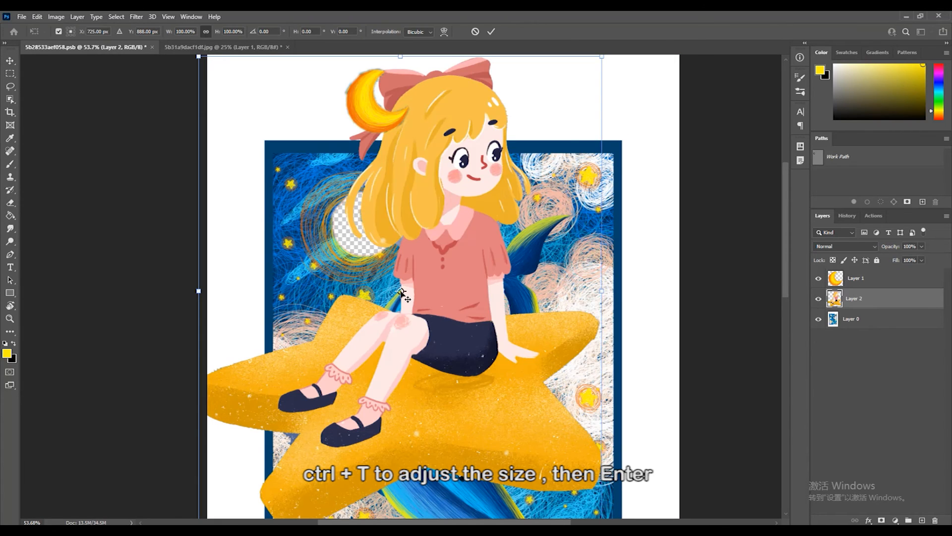
pyautogui.moveTo(602, 291); pyautogui.dragTo(376, 324)
pyautogui.scroll(-1, 421, 359)
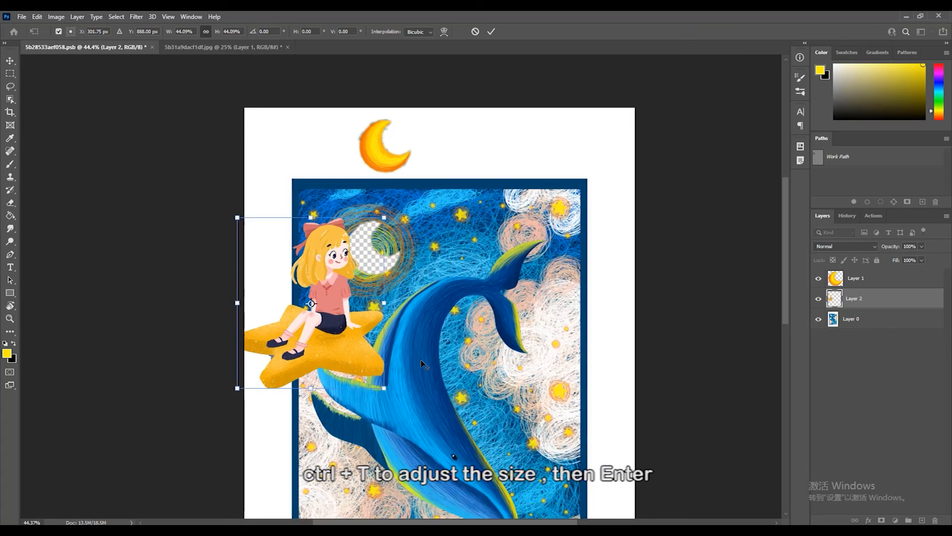
pyautogui.scroll(-1, 420, 359)
pyautogui.moveTo(309, 261); pyautogui.dragTo(338, 473)
pyautogui.moveTo(353, 393); pyautogui.dragTo(352, 394)
pyautogui.press('Return')
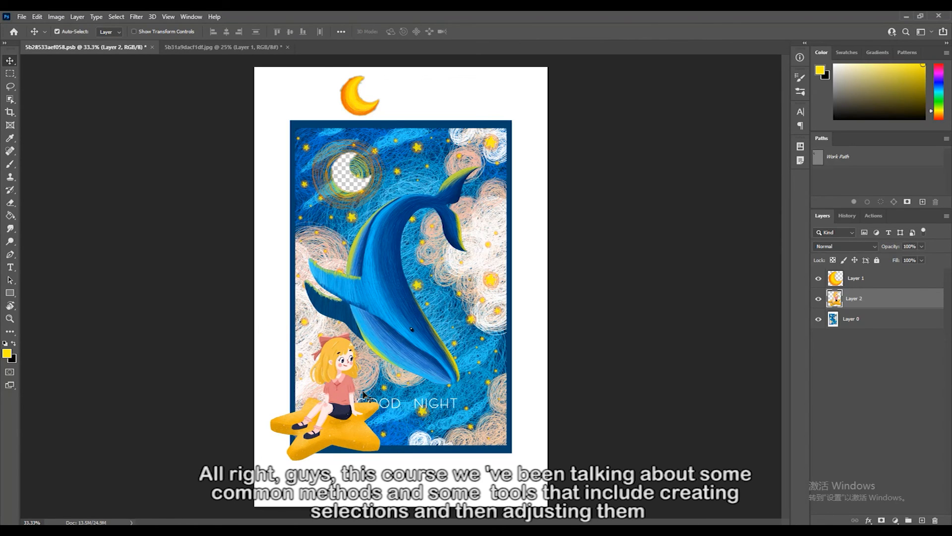
# - Move the cut-out moon back into its crescent-shaped hole in the artwork
pyautogui.click(356, 105)
pyautogui.moveTo(356, 103); pyautogui.dragTo(348, 180)
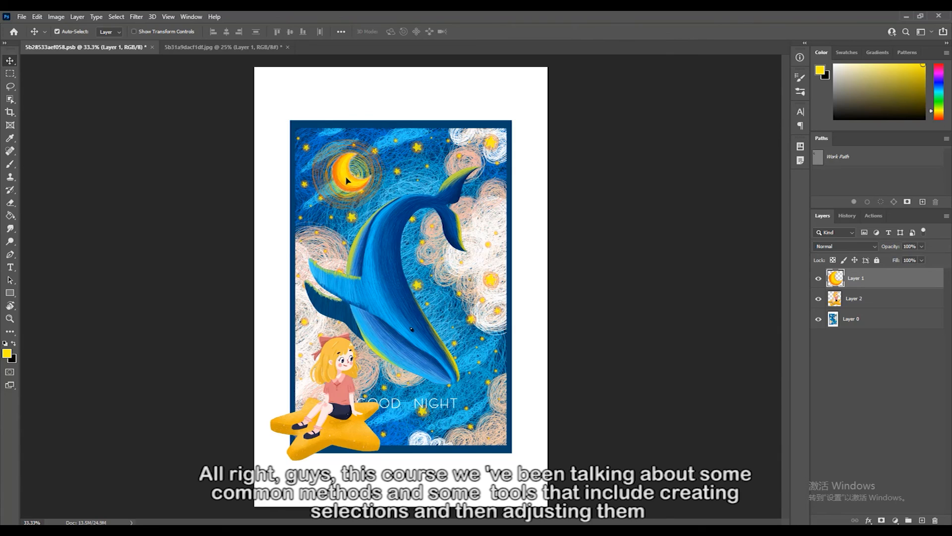